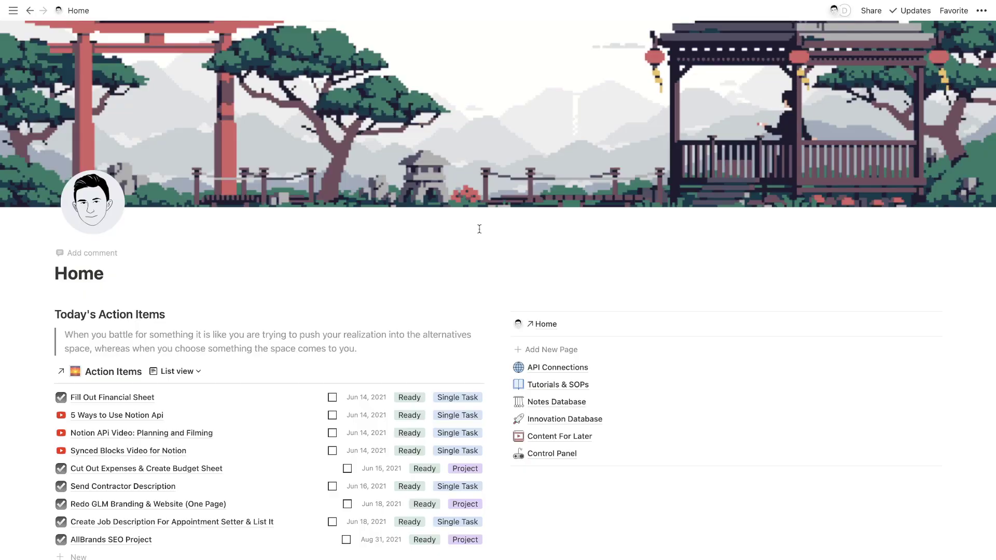
- Select the Home page's quote and heading blocks to show their formatting
scroll(480, 228, down, 3)
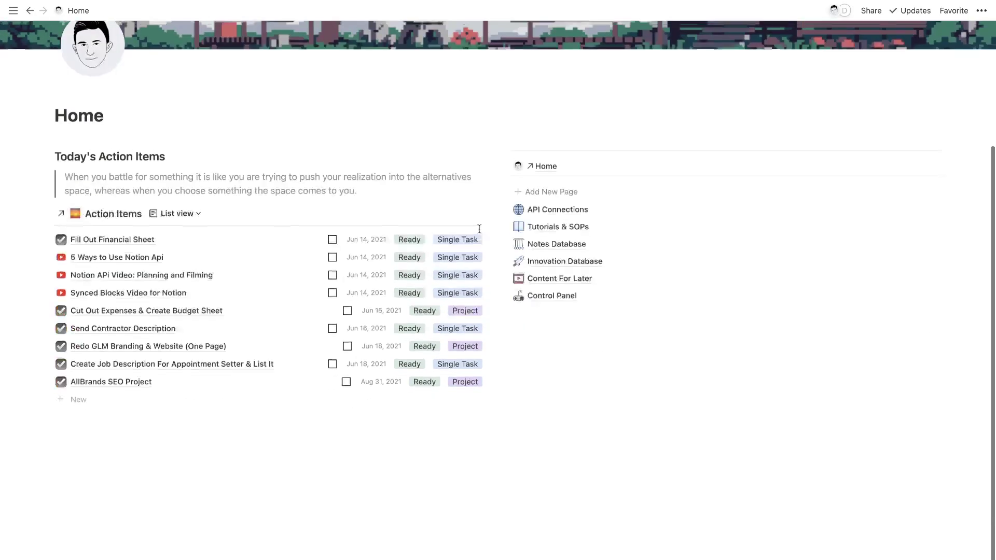
scroll(479, 229, up, 3)
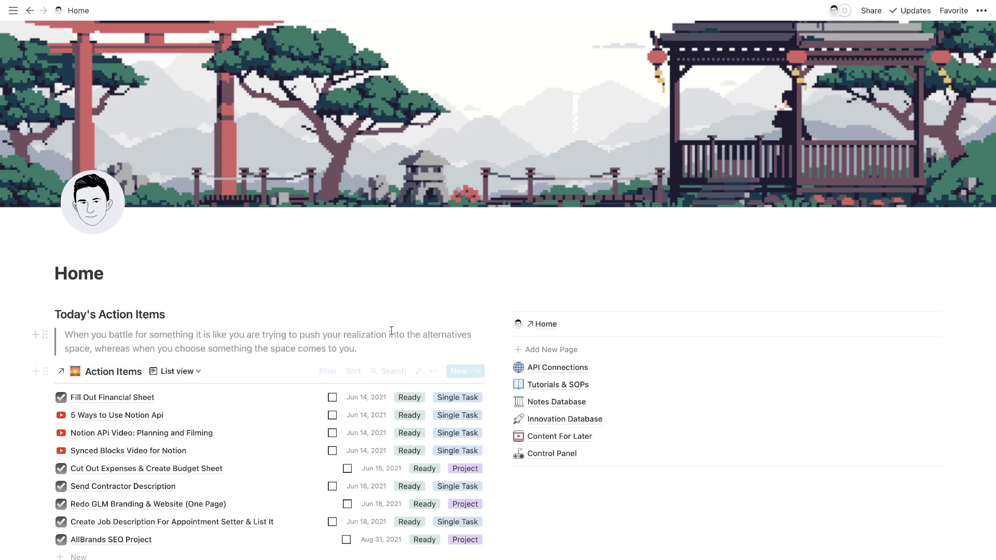
drag(387, 349, 179, 272)
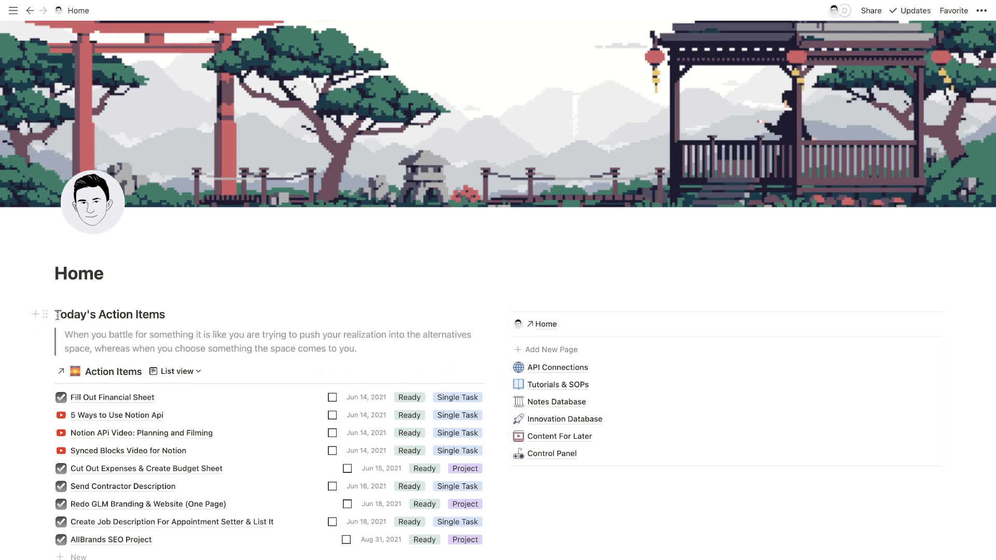
drag(208, 342, 176, 316)
click(259, 347)
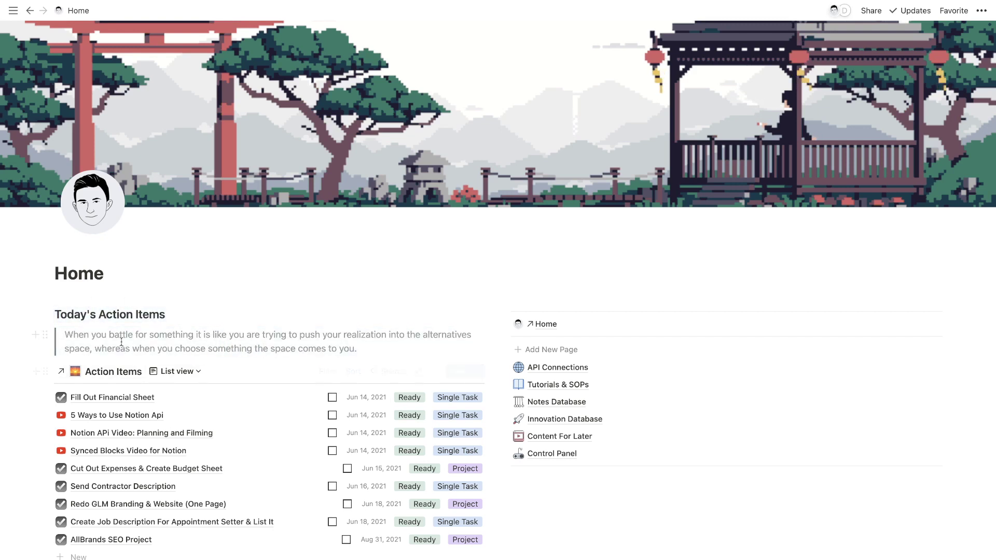
- Reselect the quote text, then go to the Tutorials & SOPs page
drag(73, 334, 358, 348)
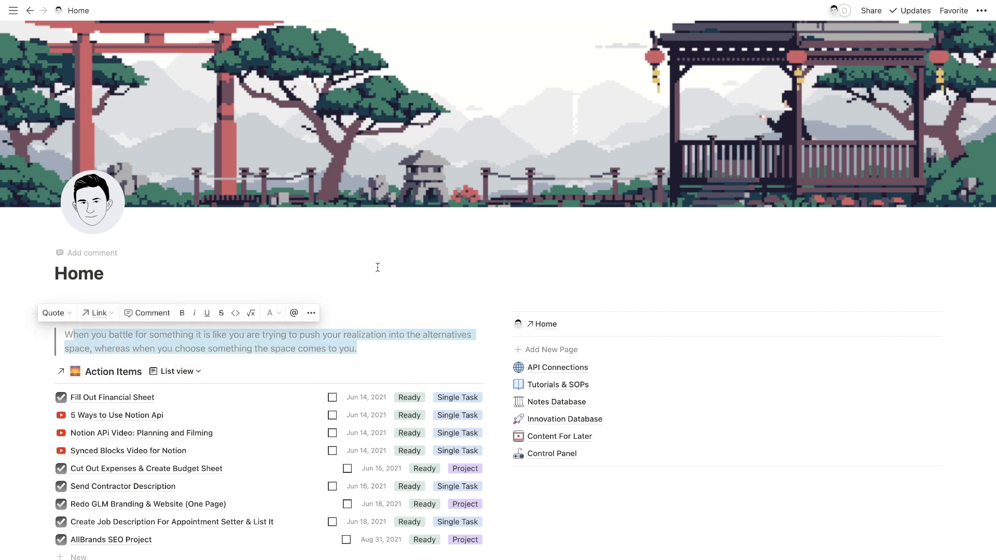
click(198, 284)
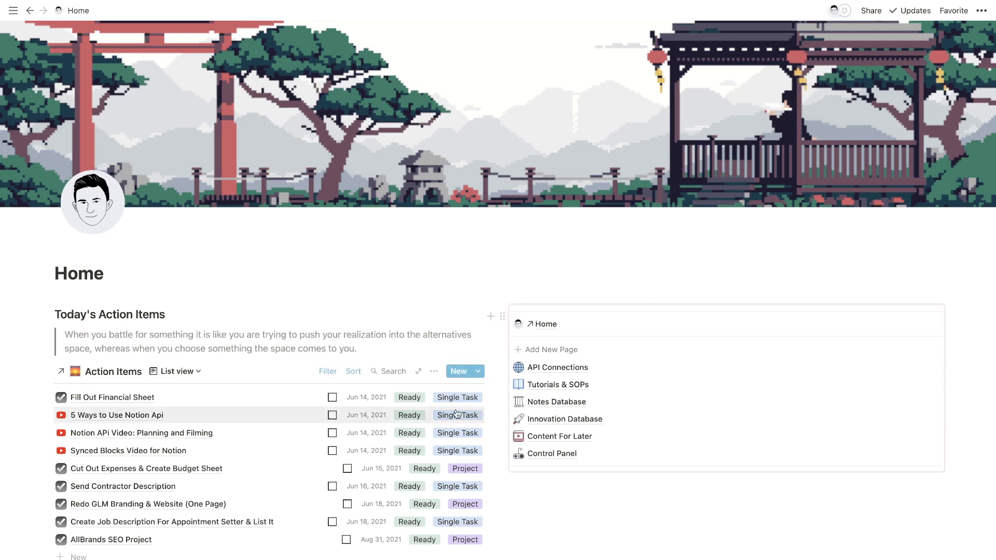
click(578, 388)
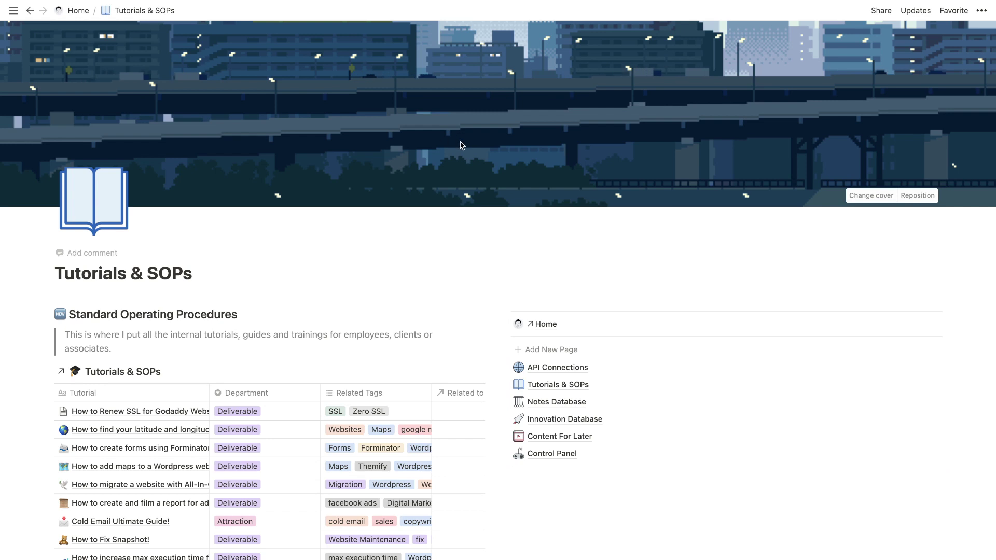
- Open the Notes Database page from the link list and scroll through it
click(571, 402)
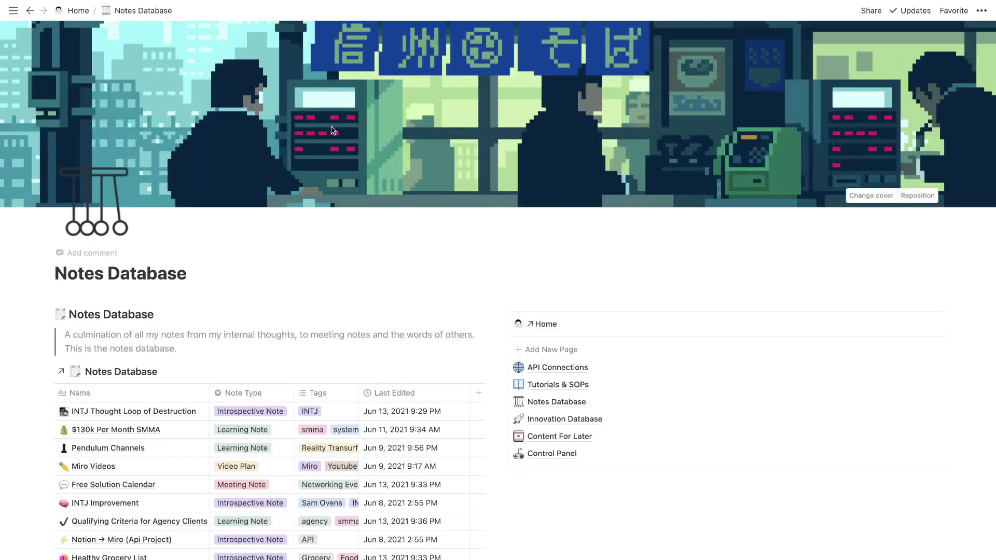
scroll(329, 298, down, 4)
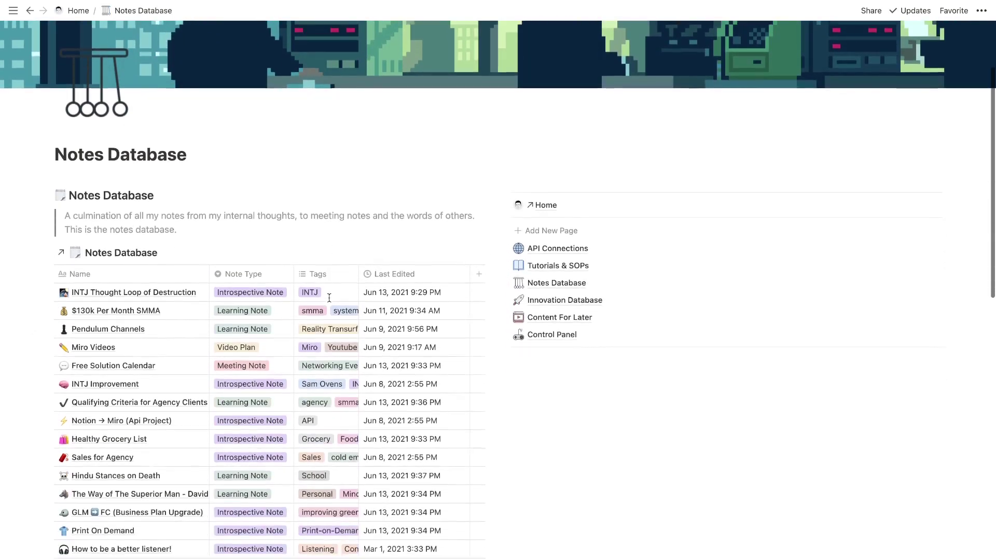
scroll(329, 298, up, 4)
scroll(329, 298, down, 2)
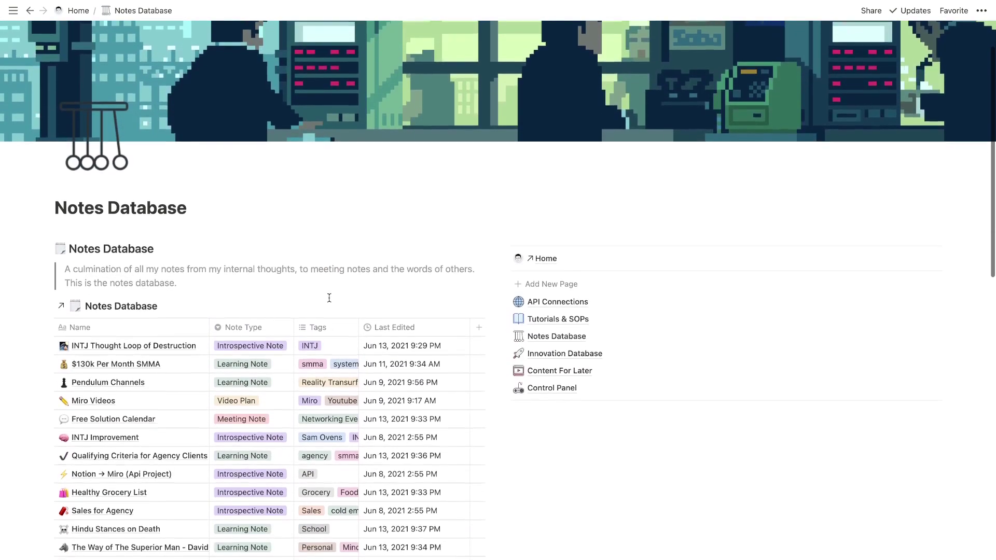
scroll(329, 298, up, 2)
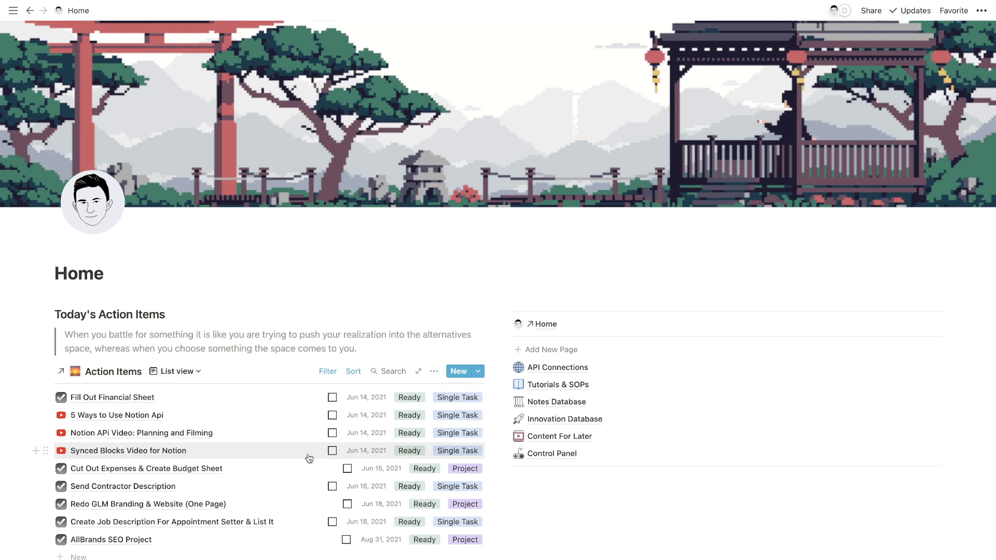
- Tick the Synced Blocks Video for Notion task as done in Action Items
click(333, 451)
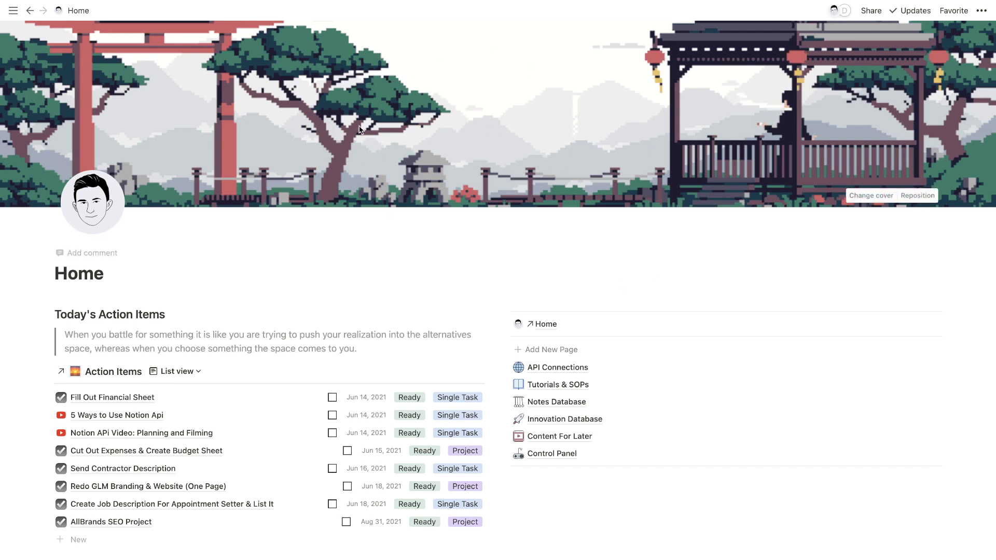
- Drag the Tutorials & SOPs cover down to show the skyline and sky, then open Notes Database
click(562, 387)
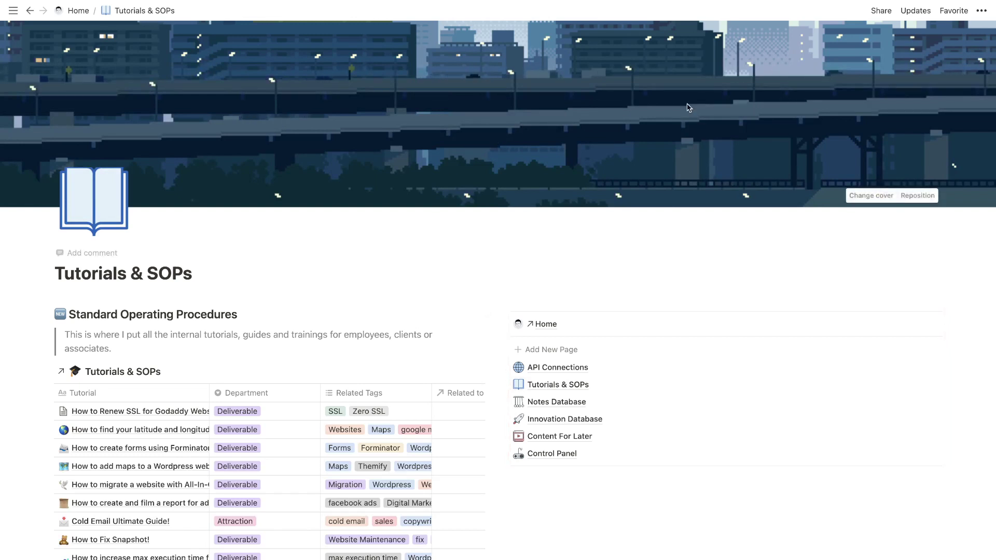
click(917, 196)
drag(628, 148, 630, 243)
click(884, 195)
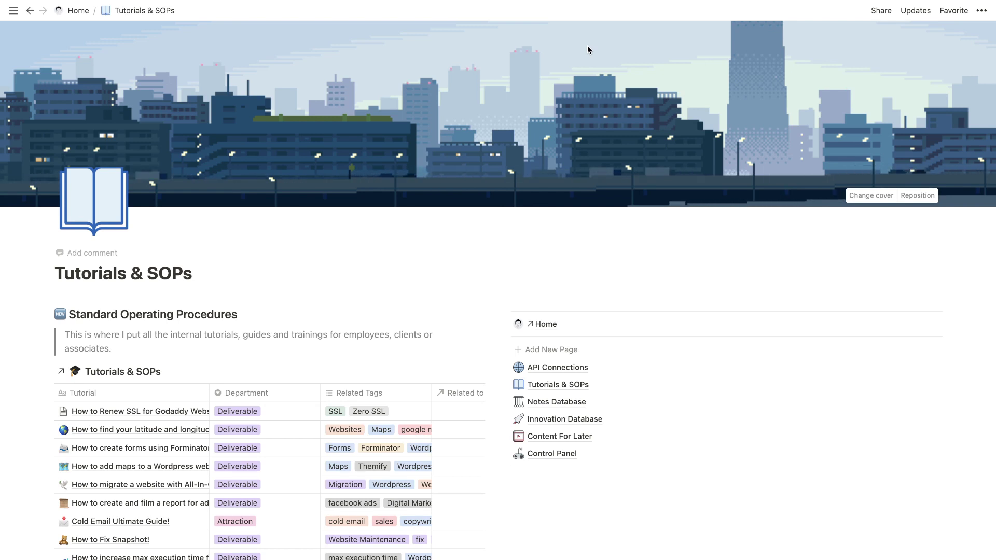
click(552, 402)
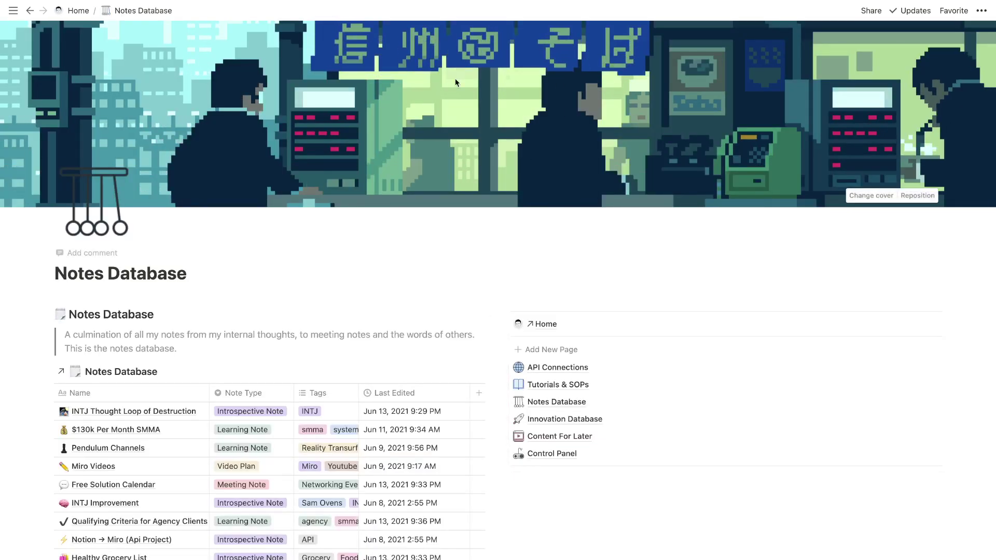
- Nudge the Content For Later cover image slightly up and save its position
click(568, 419)
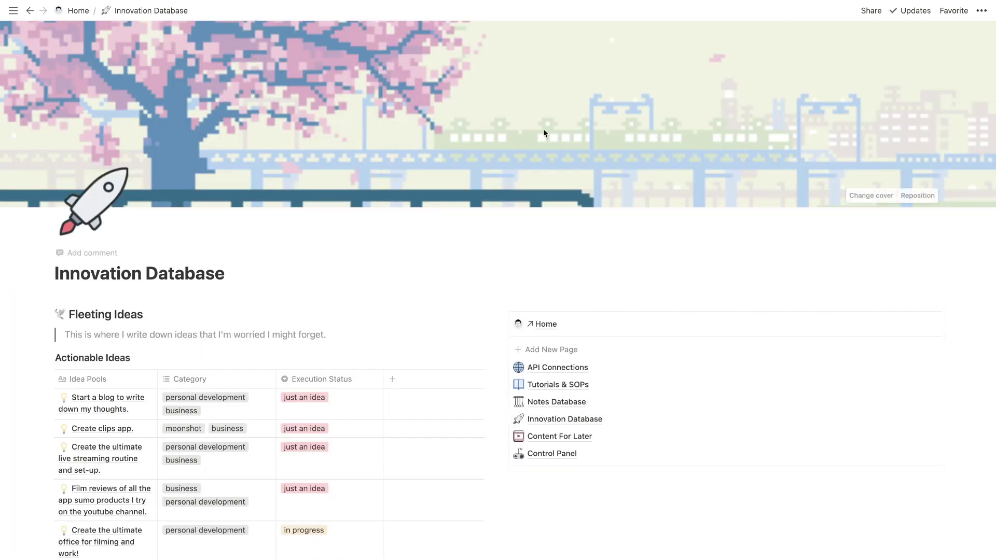
click(530, 436)
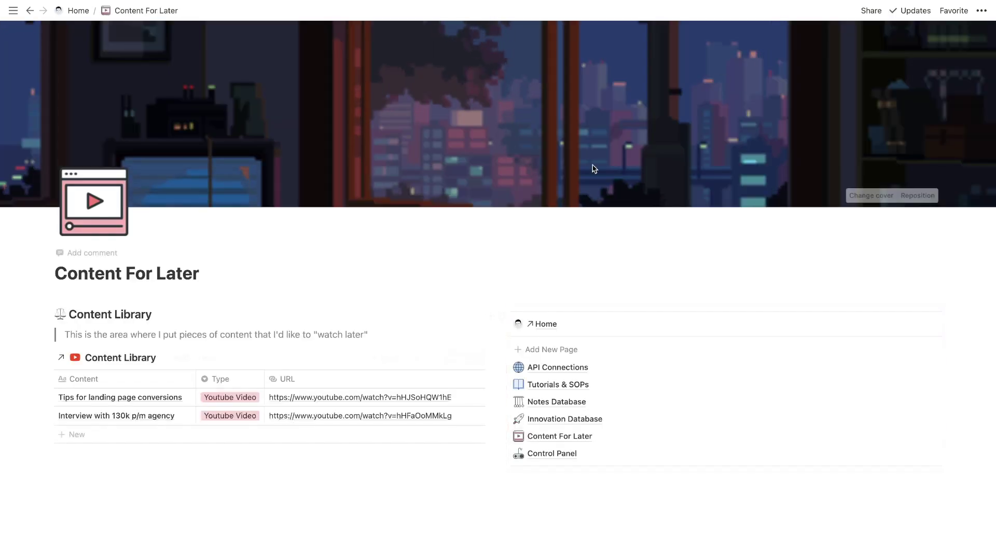
click(872, 195)
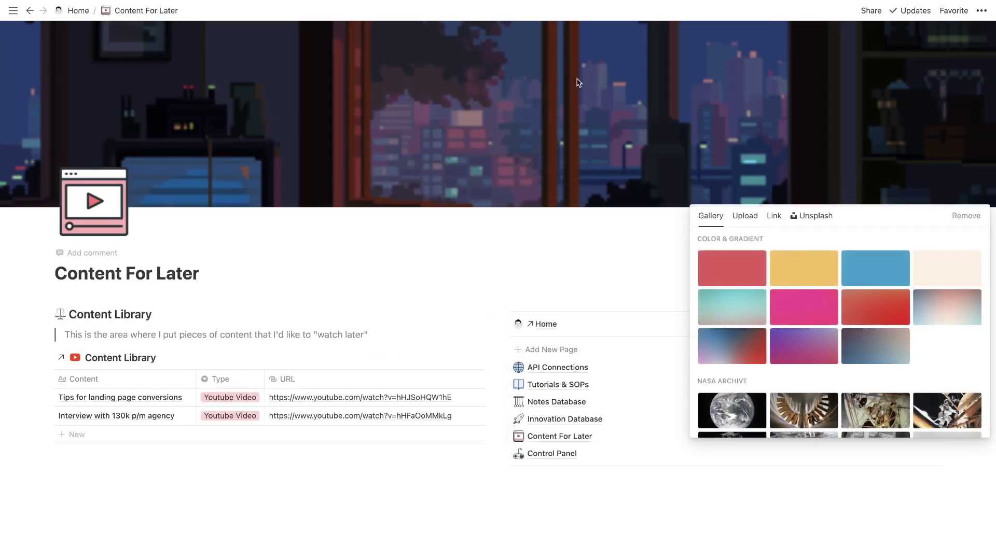
click(578, 42)
click(918, 196)
drag(606, 116, 581, 85)
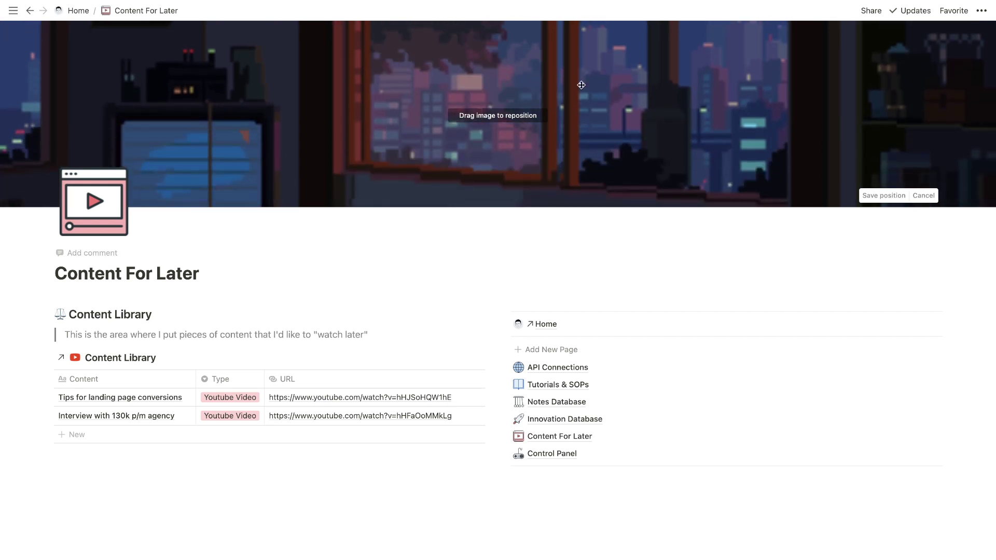
click(884, 195)
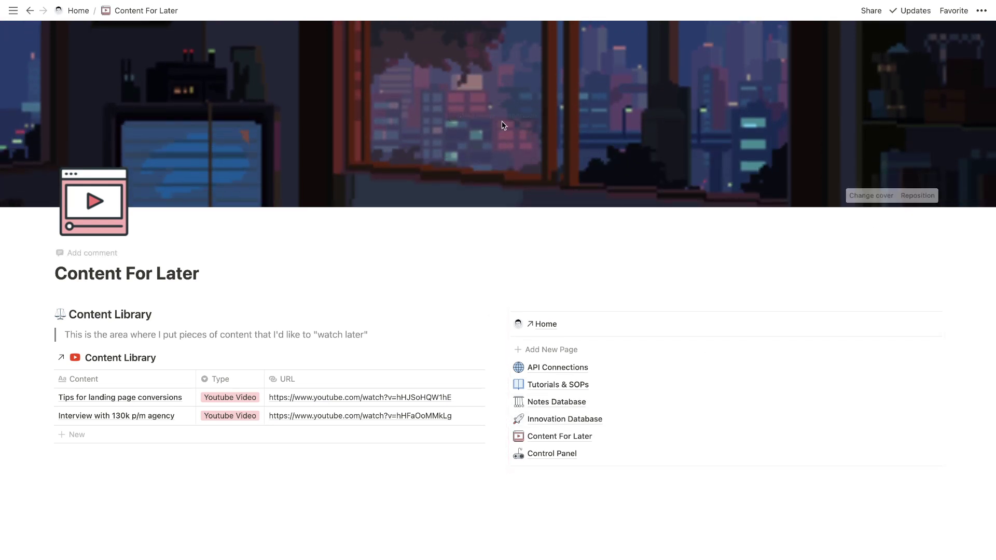
- Move the Control Panel cover up about 72 px and save the position
click(550, 454)
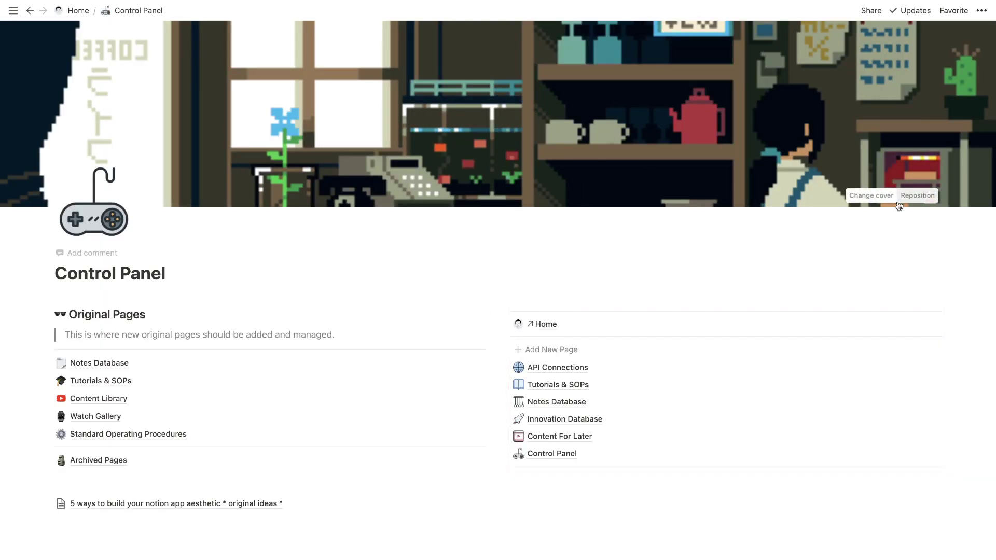
click(913, 196)
drag(891, 188, 891, 151)
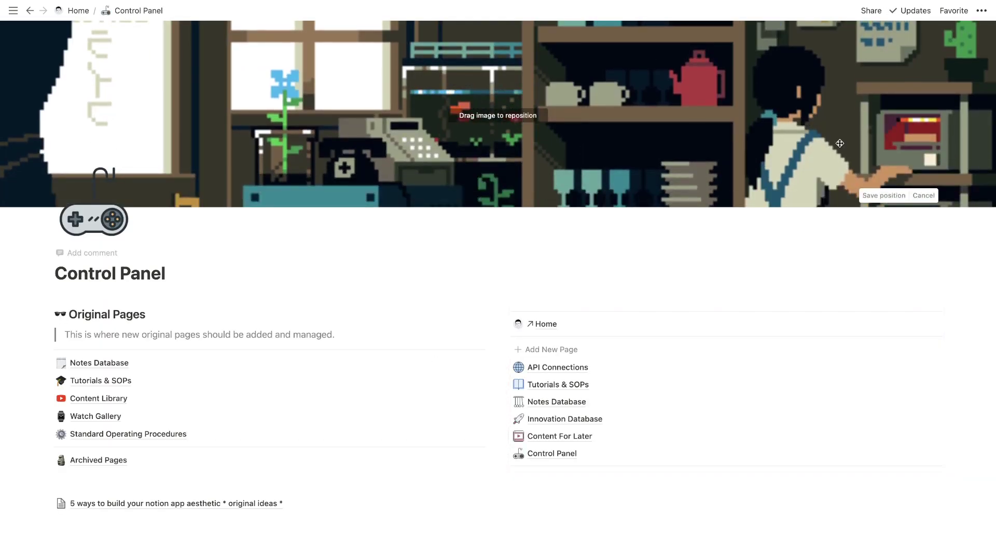
click(891, 200)
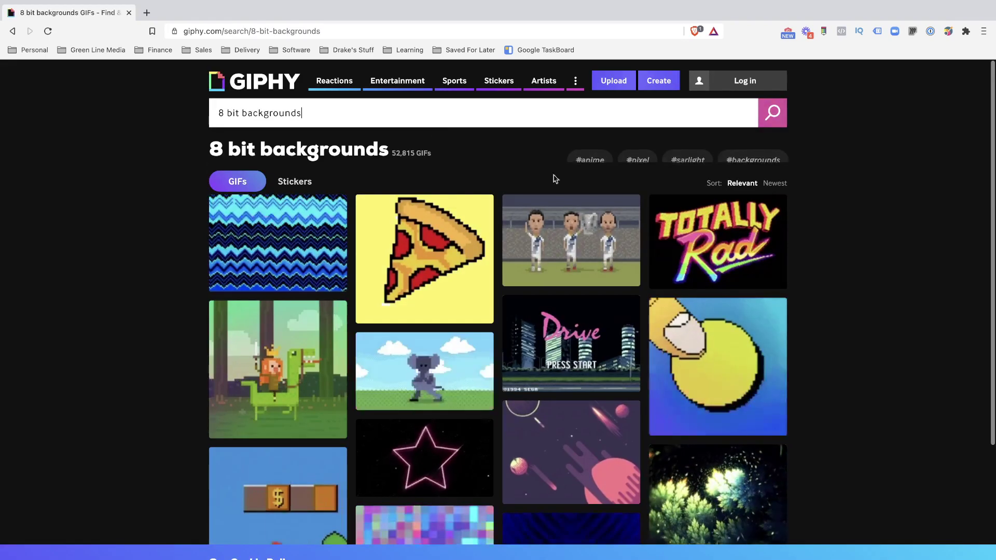
- Open the space-themed background GIF from the results and browse its Related GIFs
scroll(545, 164, down, 5)
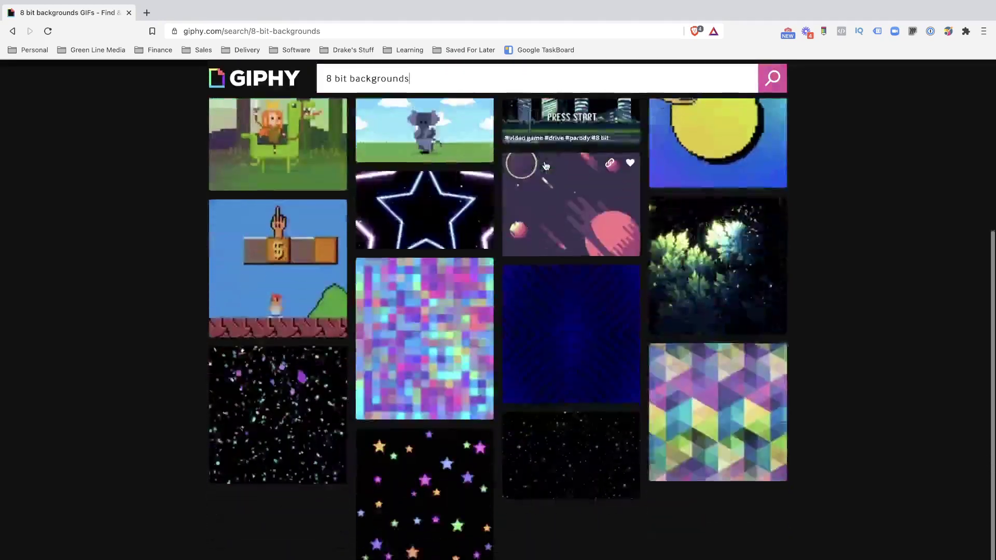
scroll(546, 166, down, 1)
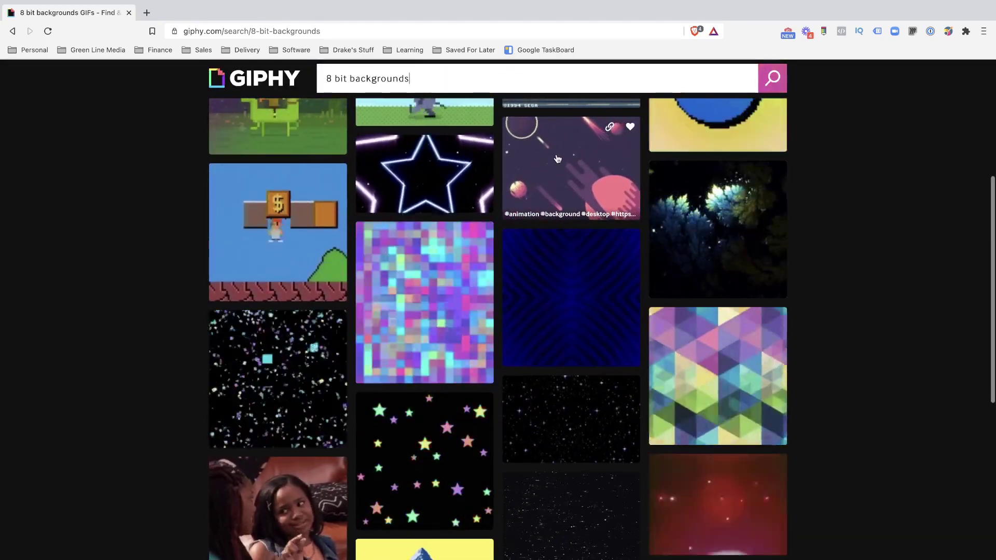
click(558, 159)
scroll(545, 316, down, 5)
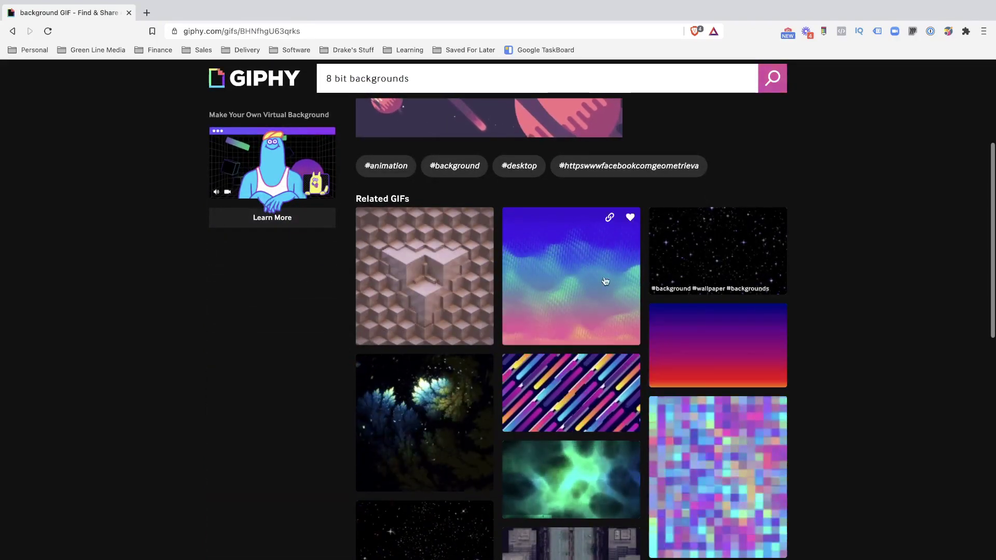
scroll(758, 342, up, 5)
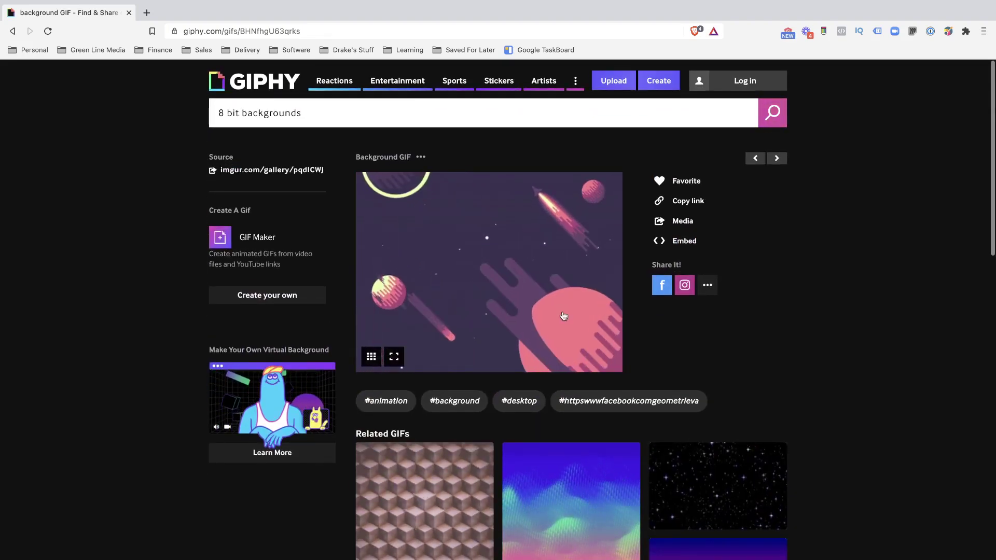
scroll(564, 316, down, 7)
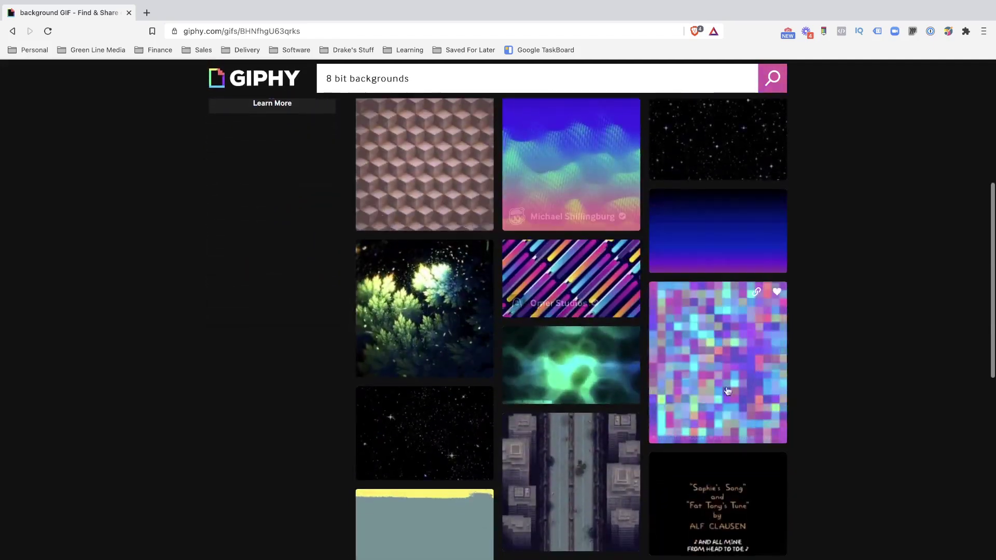
scroll(578, 220, up, 3)
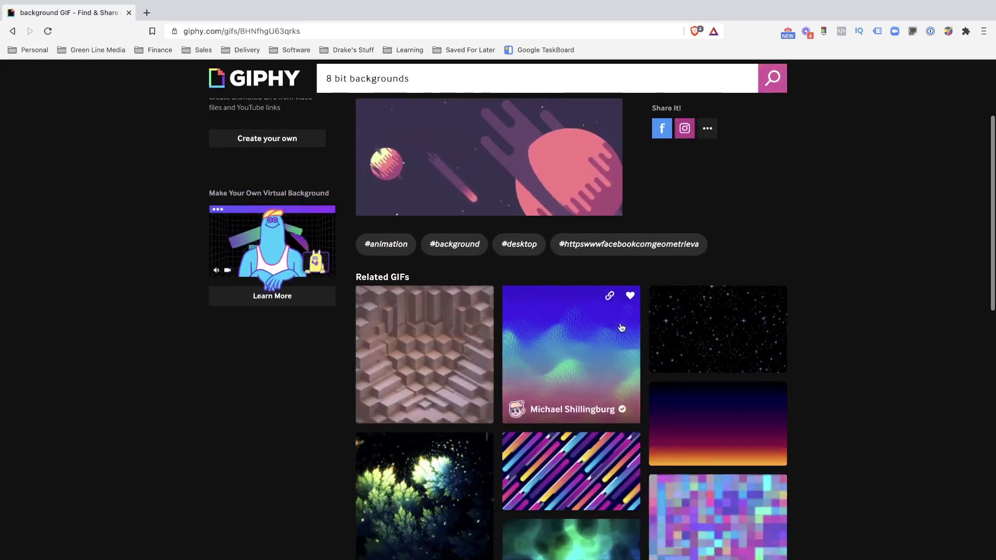
scroll(686, 367, down, 6)
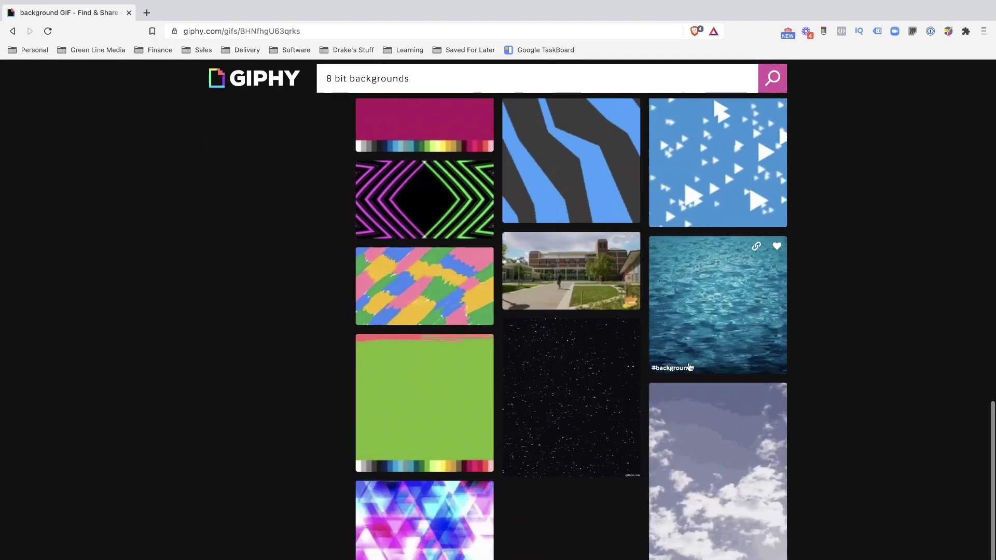
scroll(690, 367, down, 2)
scroll(690, 367, up, 20)
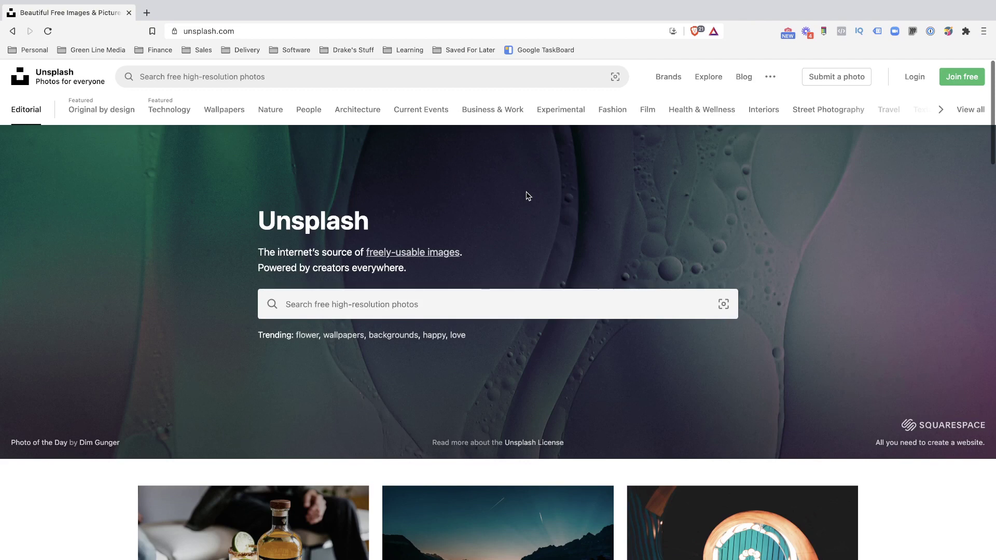
- Highlight the Unsplash tagline and the 'Powered by creators everywhere' line
drag(260, 252, 391, 252)
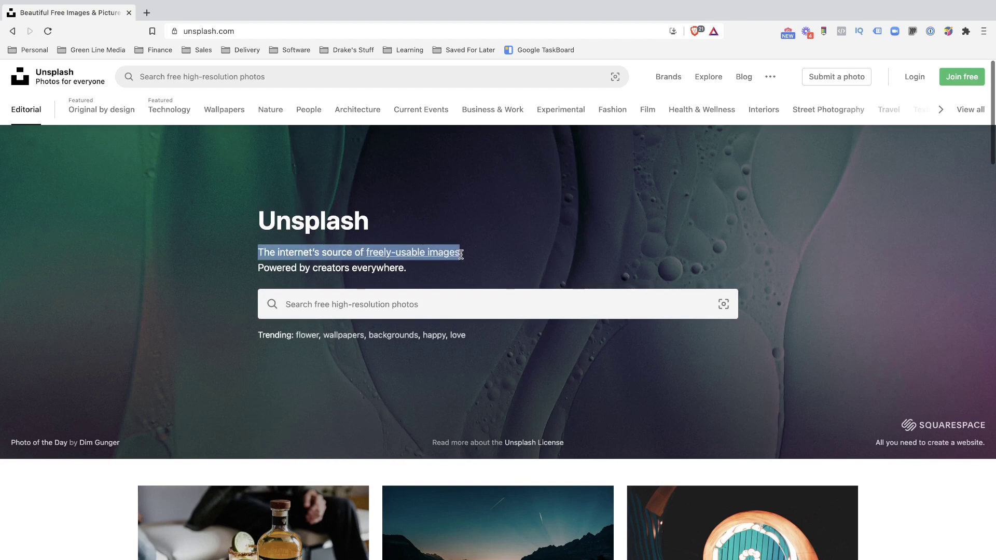
click(567, 218)
drag(257, 273, 387, 269)
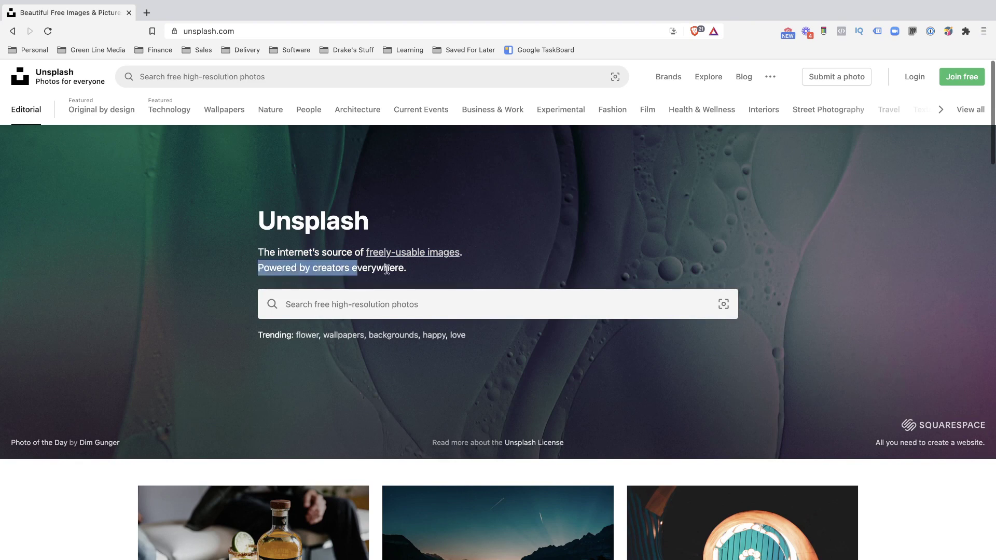
click(414, 273)
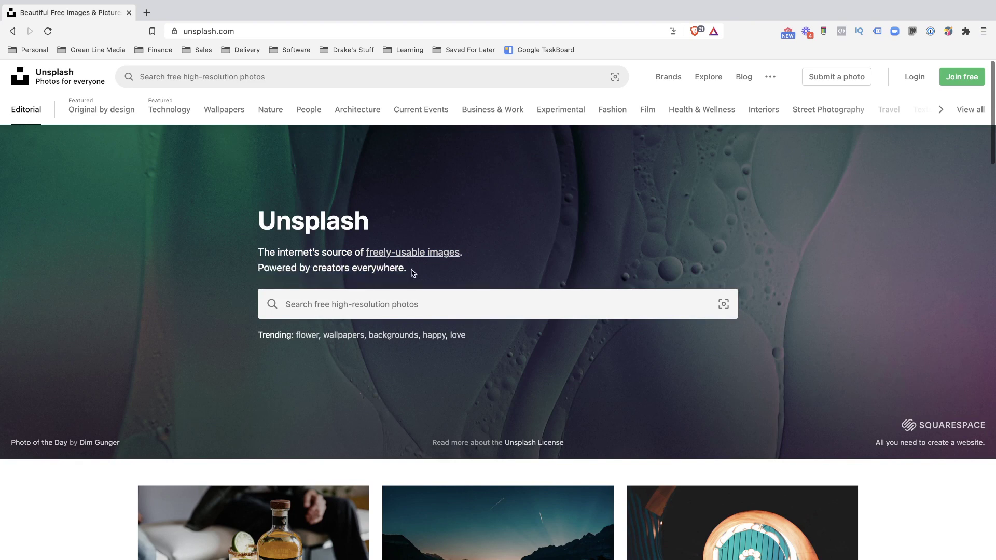
- Search Unsplash for 'yellow' and scroll through the photo results
click(456, 300)
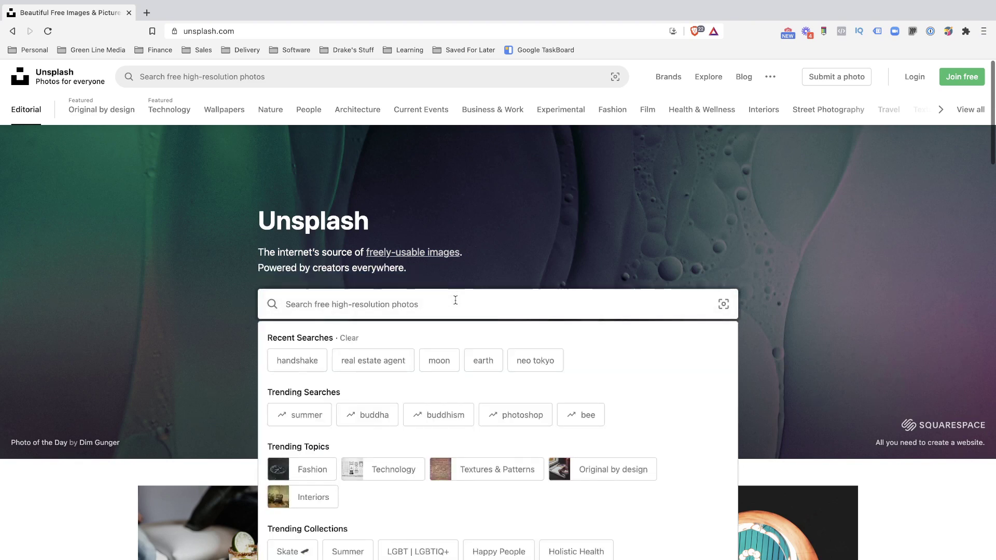
text(ye)
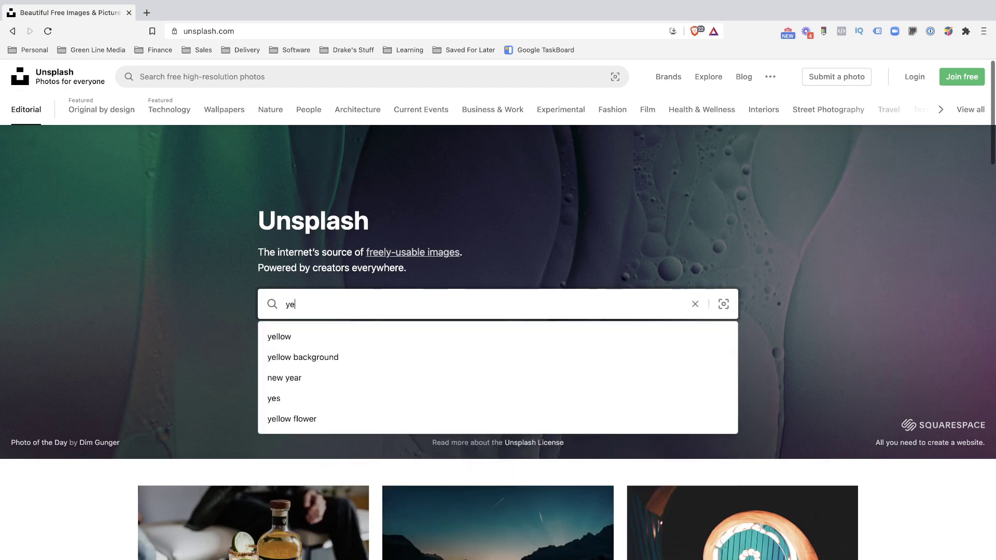
text(llow)
key(Return)
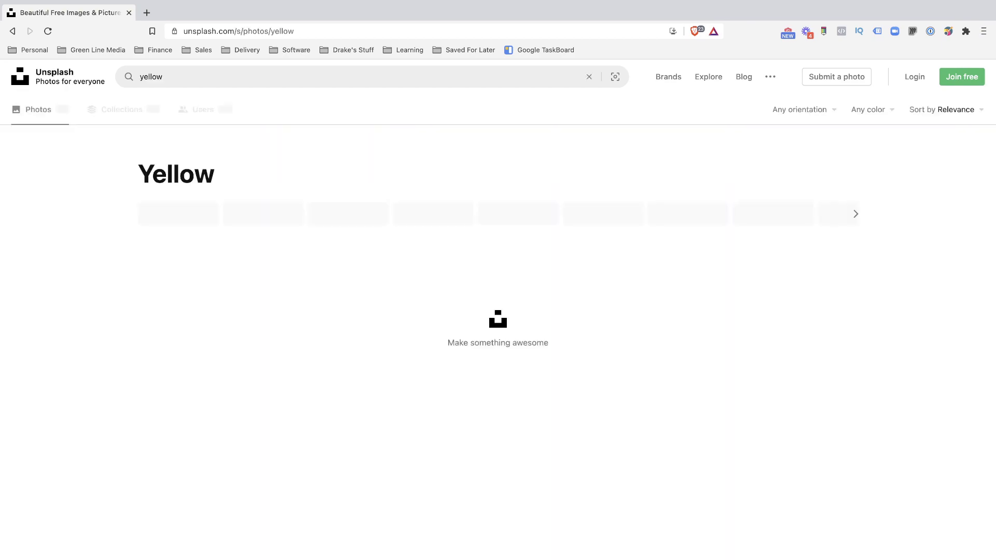
scroll(455, 269, down, 10)
scroll(455, 269, down, 20)
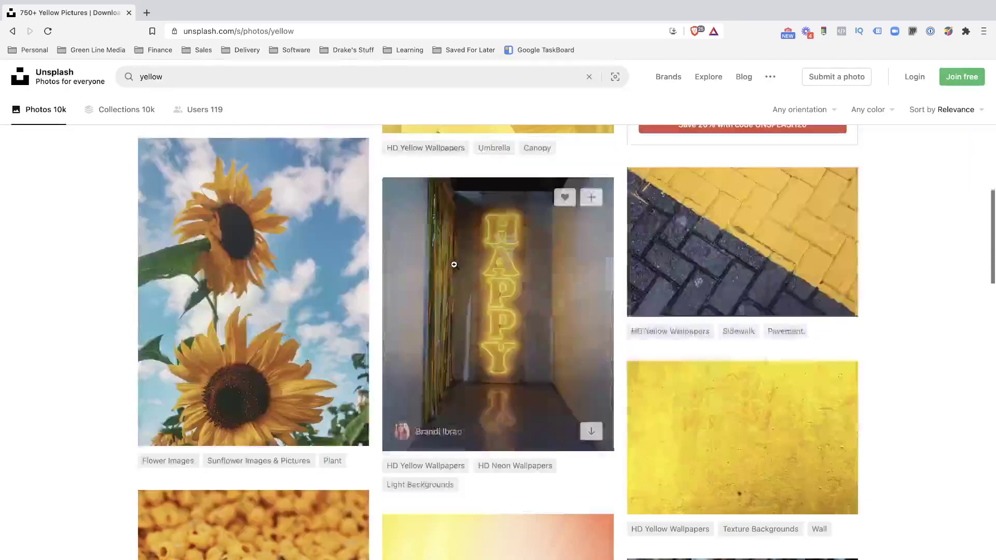
scroll(454, 264, down, 5)
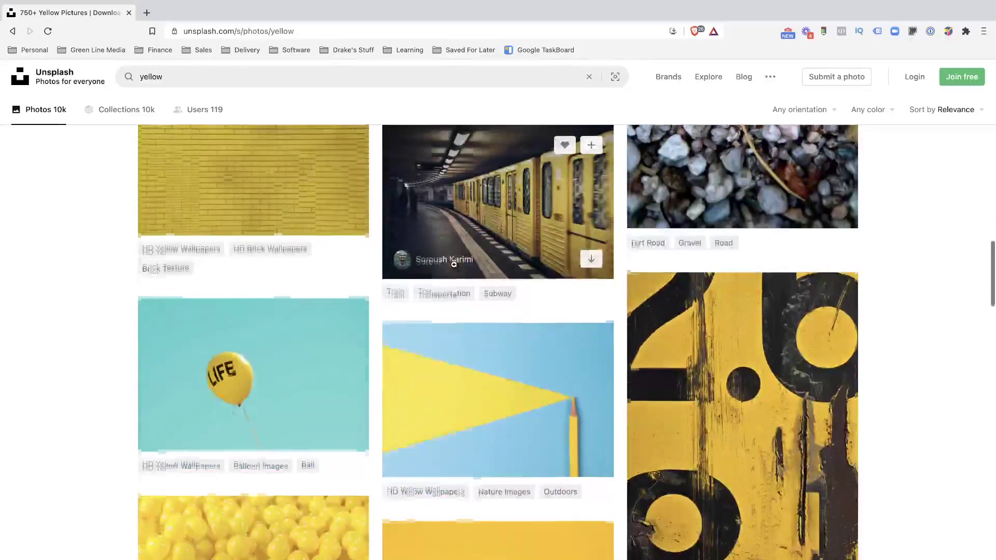
scroll(479, 453, up, 20)
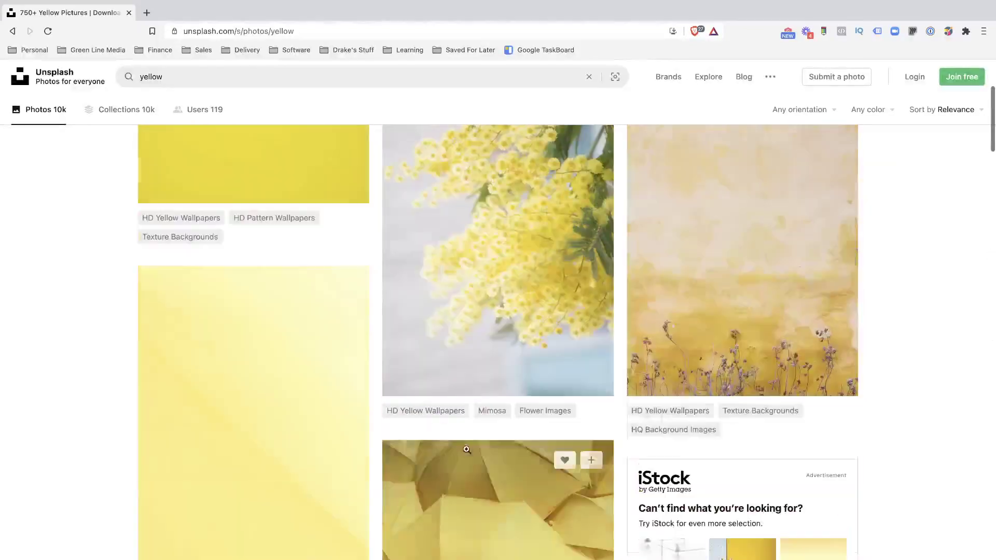
- Replace the search with 'clean' and browse those photo results
triple_click(233, 76)
key(BackSpace)
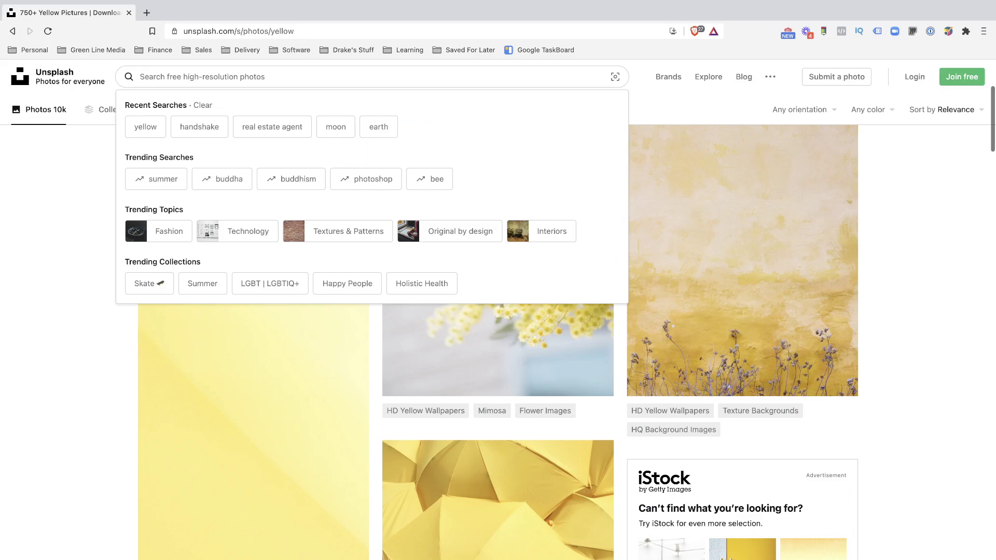
text(clea)
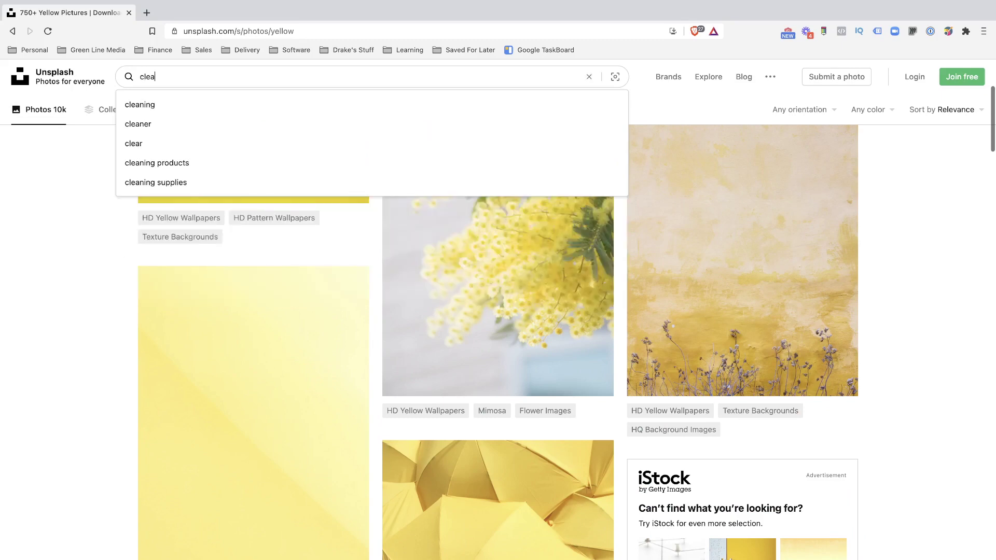
text(n)
key(Return)
scroll(415, 112, down, 2)
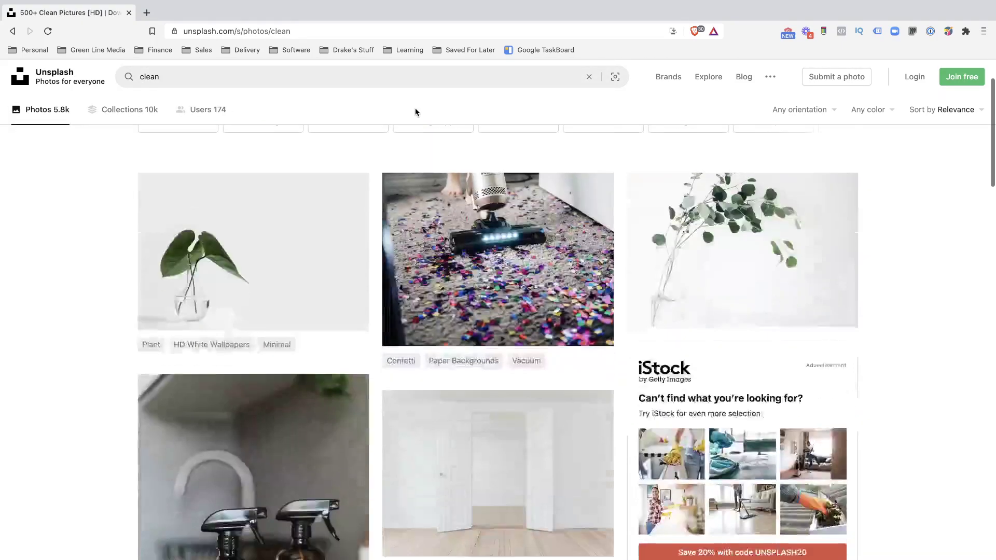
scroll(415, 110, down, 2)
scroll(416, 110, up, 2)
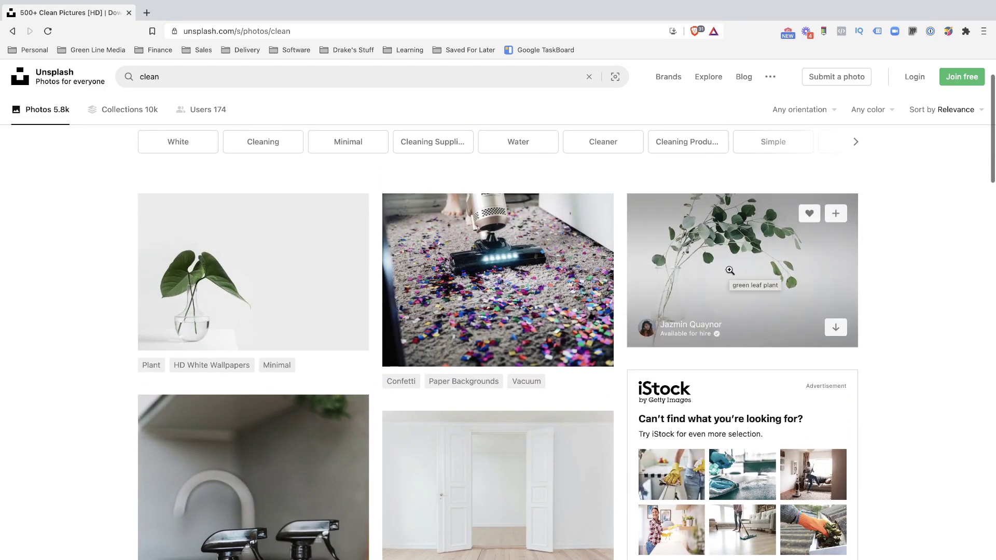
scroll(259, 343, down, 8)
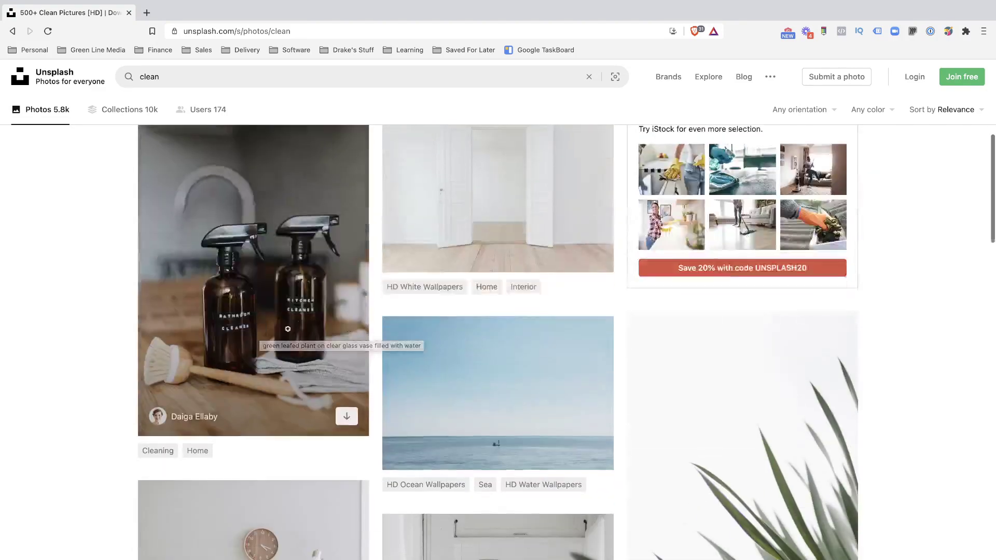
scroll(477, 371, down, 7)
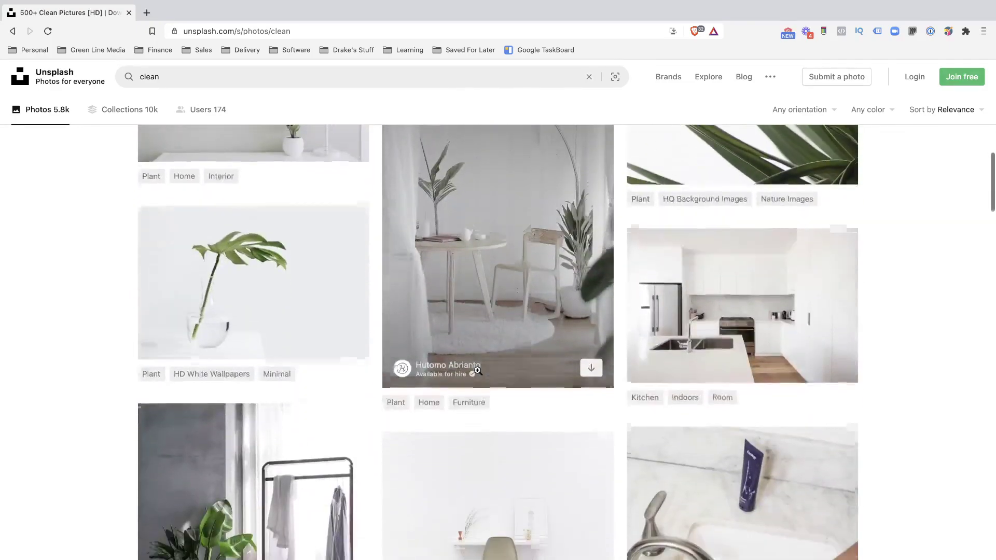
scroll(496, 491, down, 11)
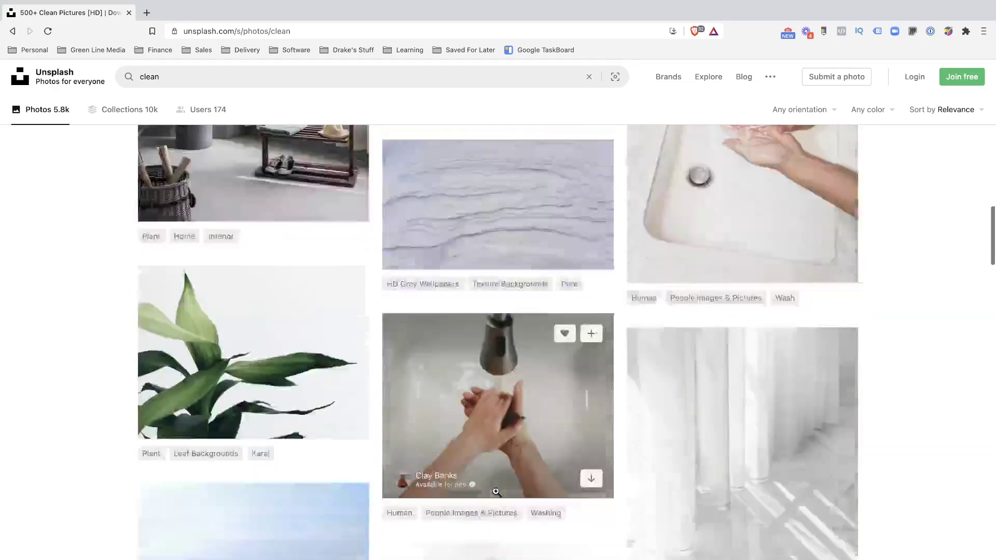
scroll(496, 491, down, 6)
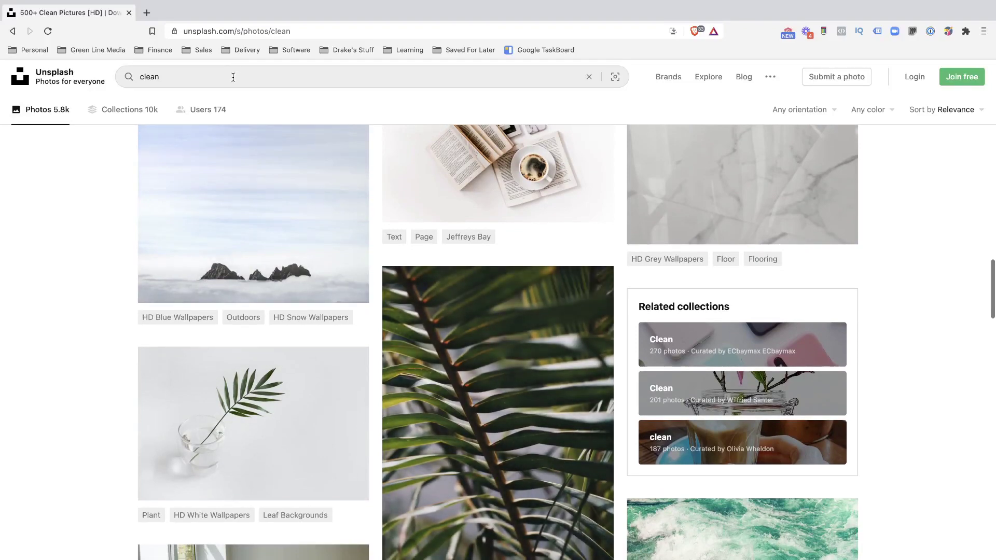
- Search for 'nature', then for 'leaves', and scroll the leaves results
click(119, 71)
text(nature)
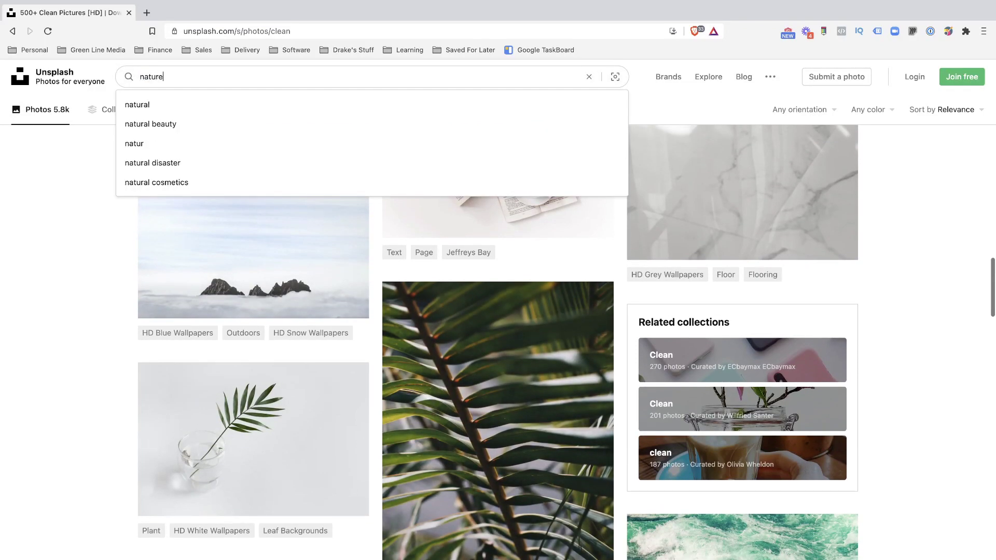
key(Return)
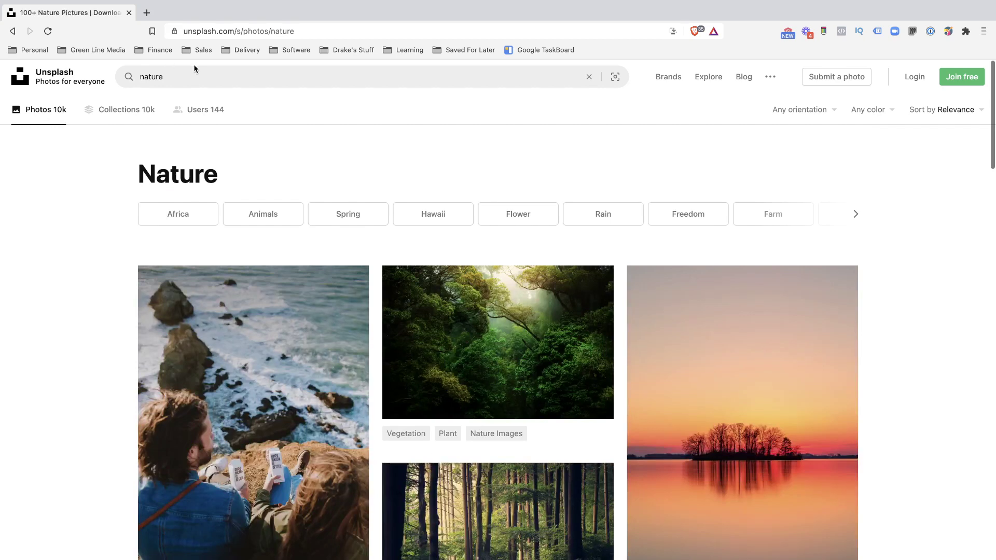
click(194, 68)
text(leave)
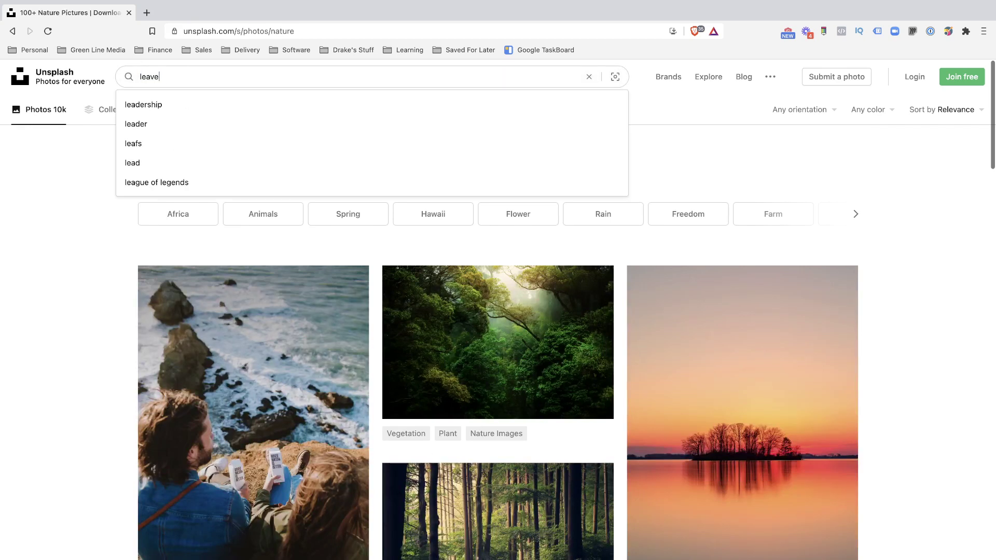
text(s)
key(Return)
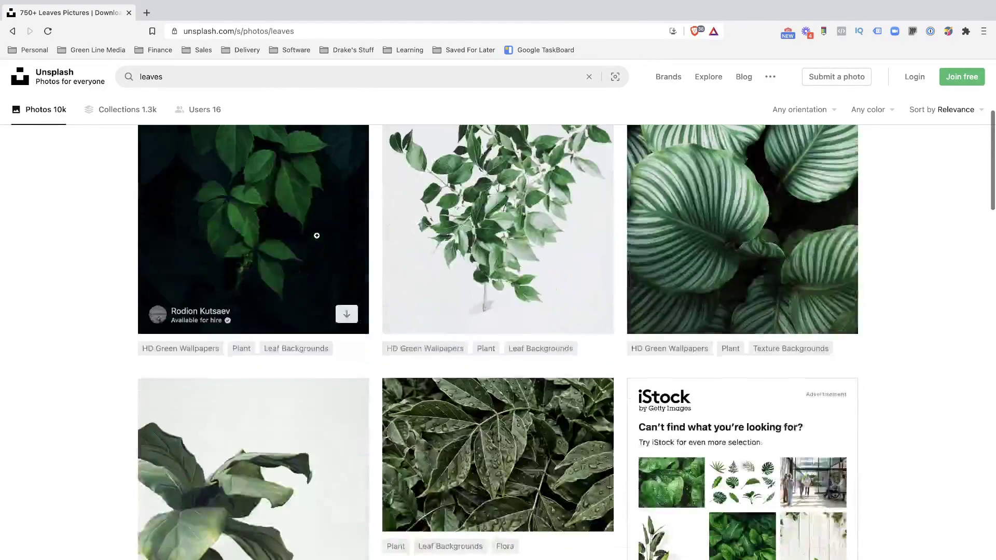
scroll(316, 236, down, 10)
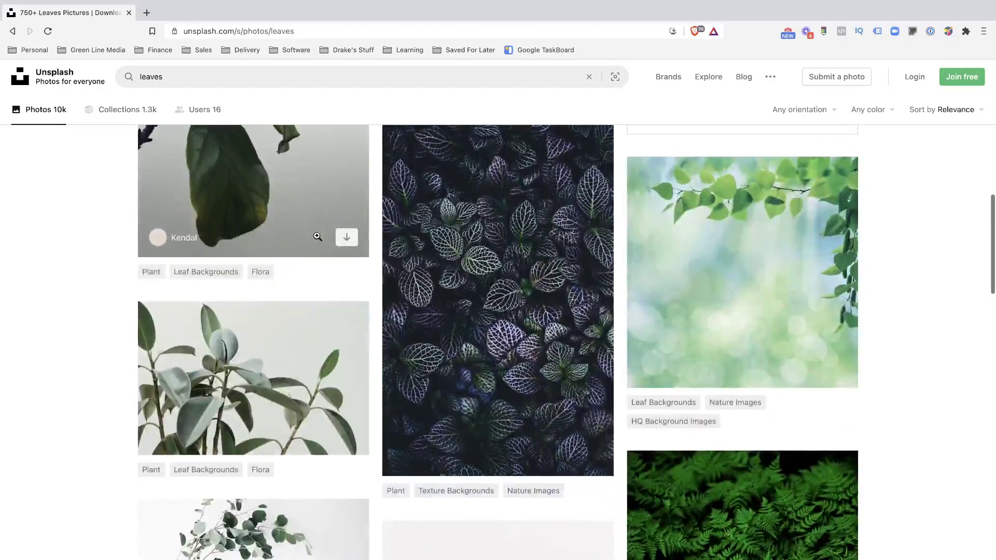
scroll(318, 237, down, 7)
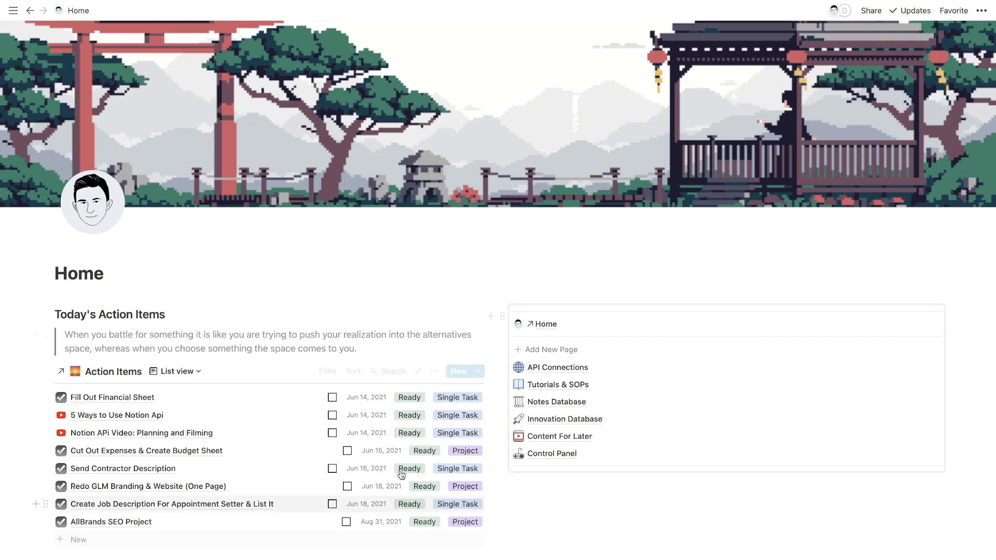
- Create a page with + Add New Page and open the resulting New Page
click(566, 404)
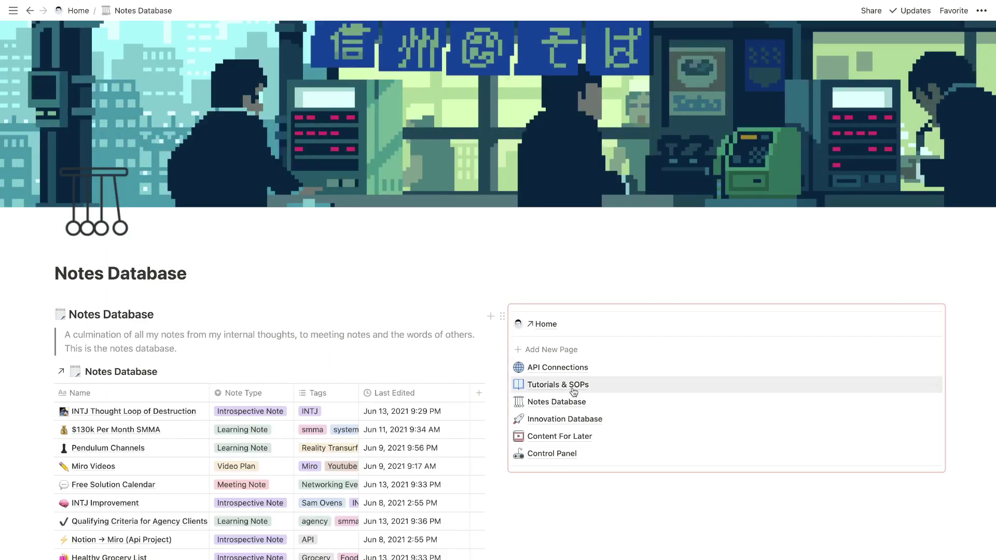
click(574, 391)
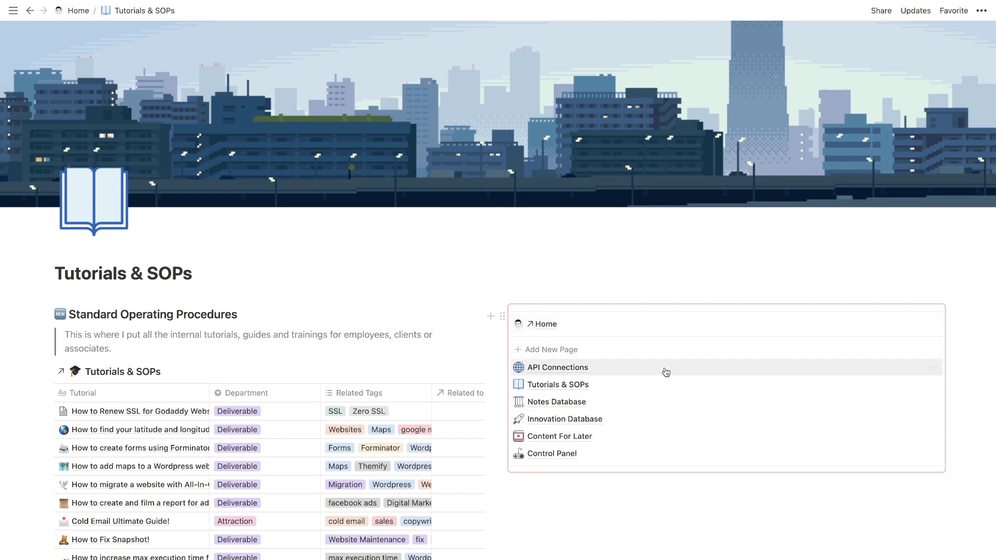
click(617, 353)
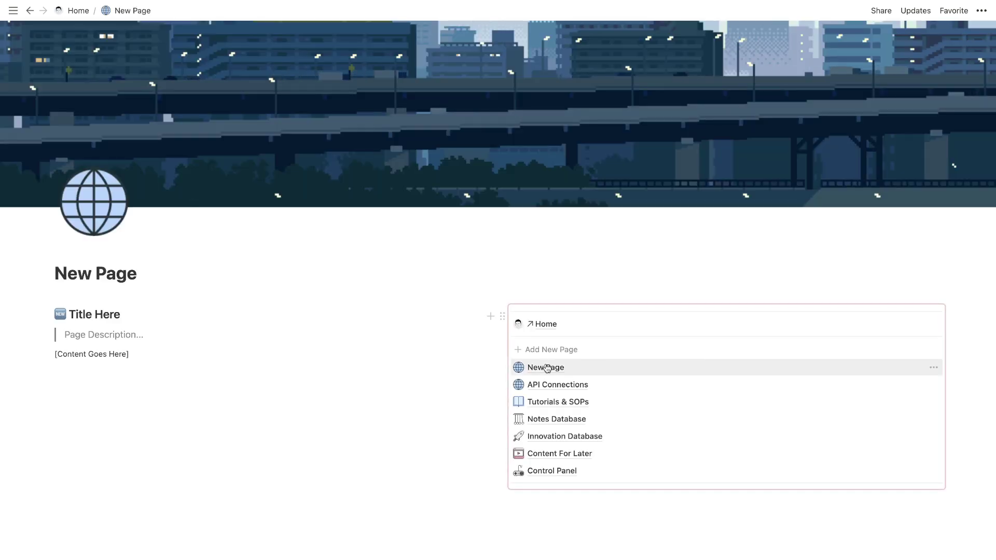
click(574, 417)
click(545, 368)
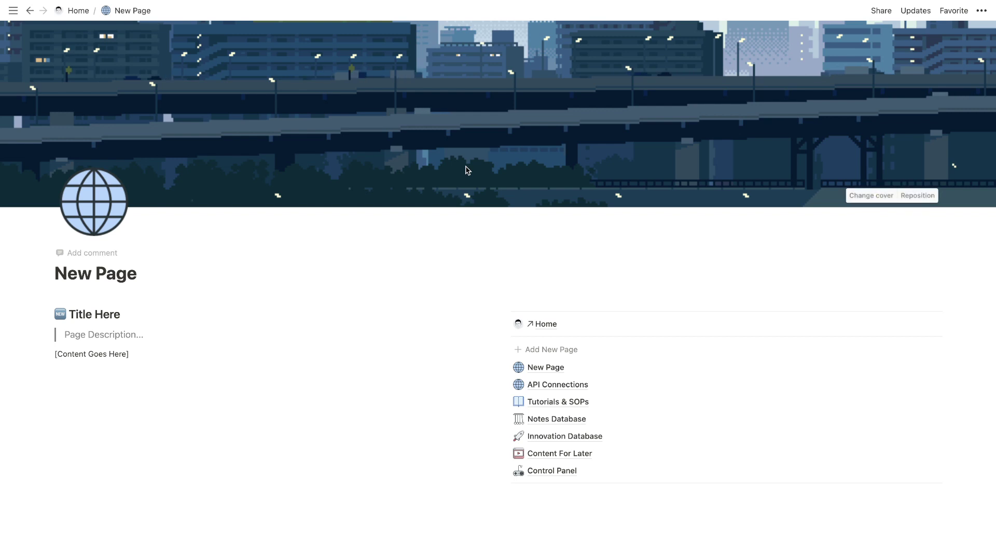
- Highlight the Title Here heading and Page Description line, then open Notes Database
drag(65, 314, 159, 319)
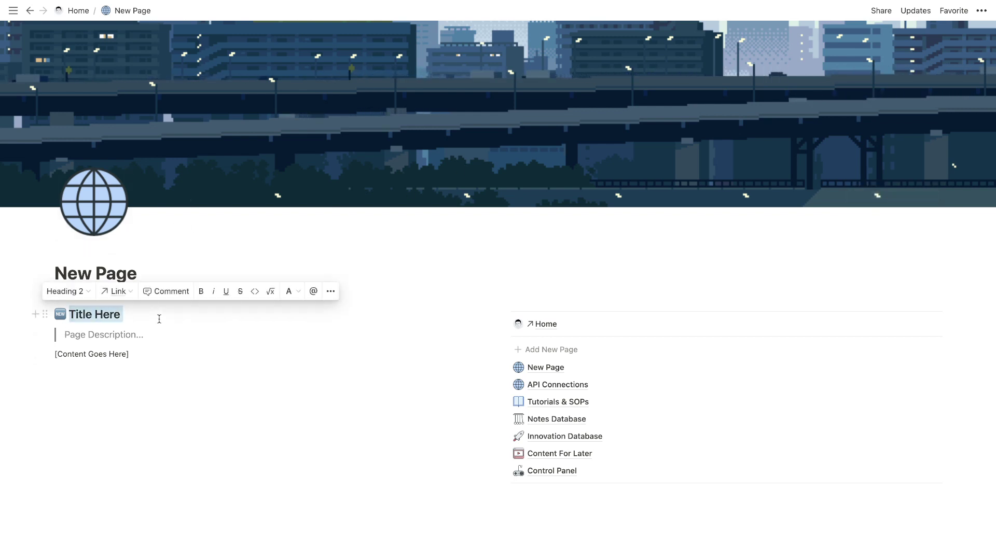
triple_click(66, 336)
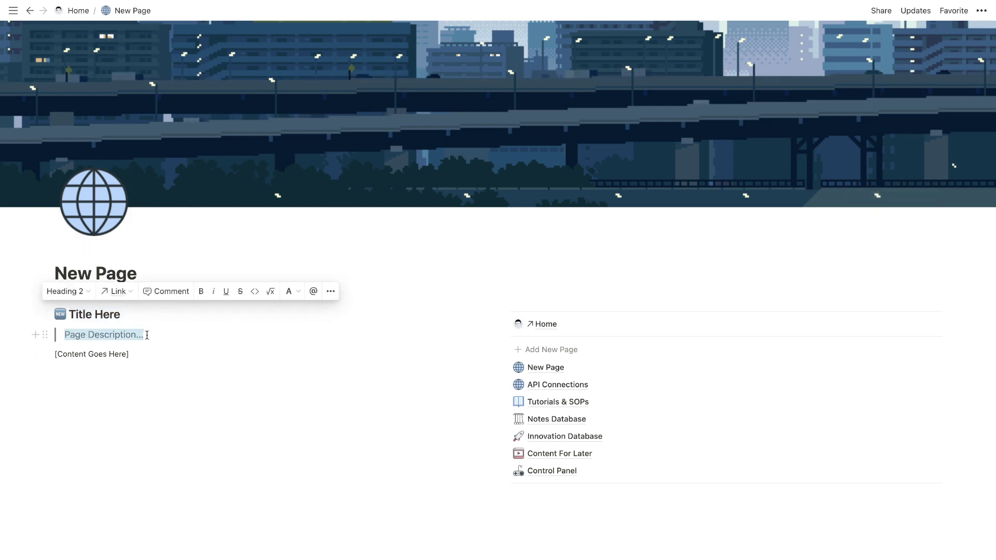
click(52, 333)
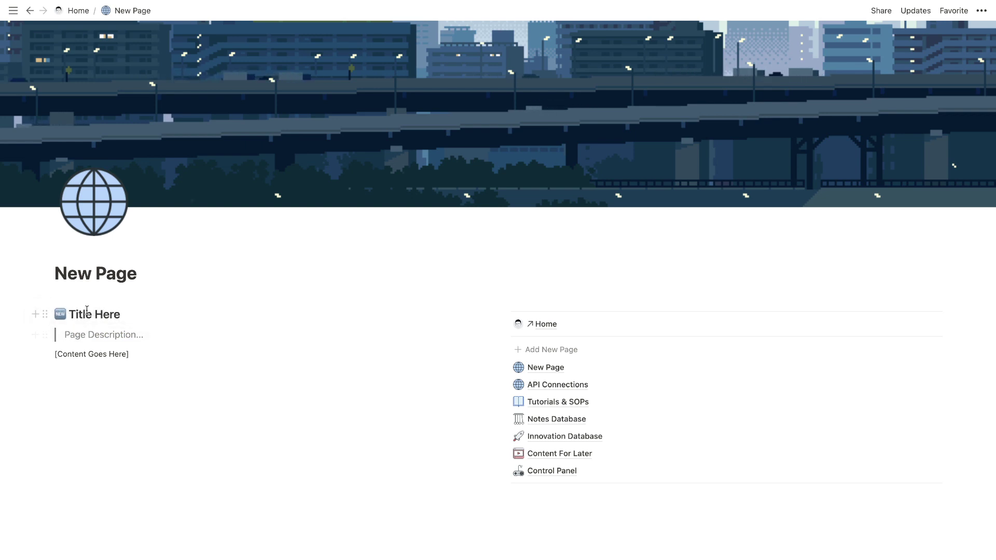
drag(78, 315, 167, 340)
click(169, 343)
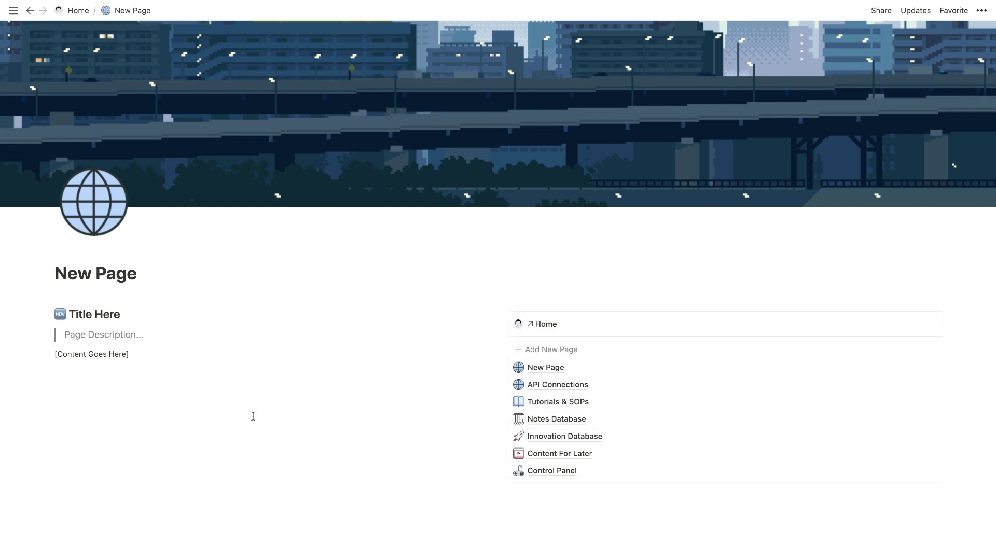
click(568, 419)
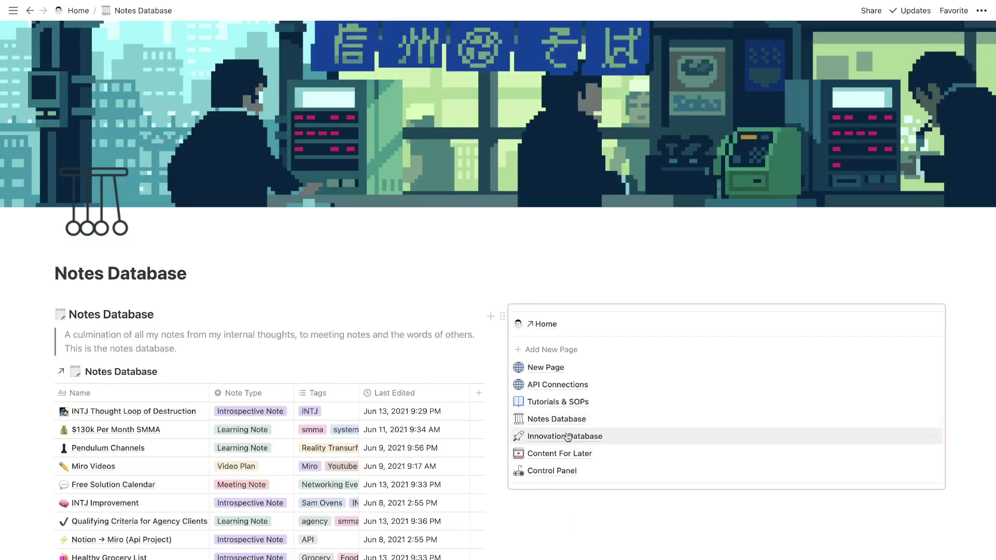
- Open the Innovation Database page from the synced links block
click(568, 438)
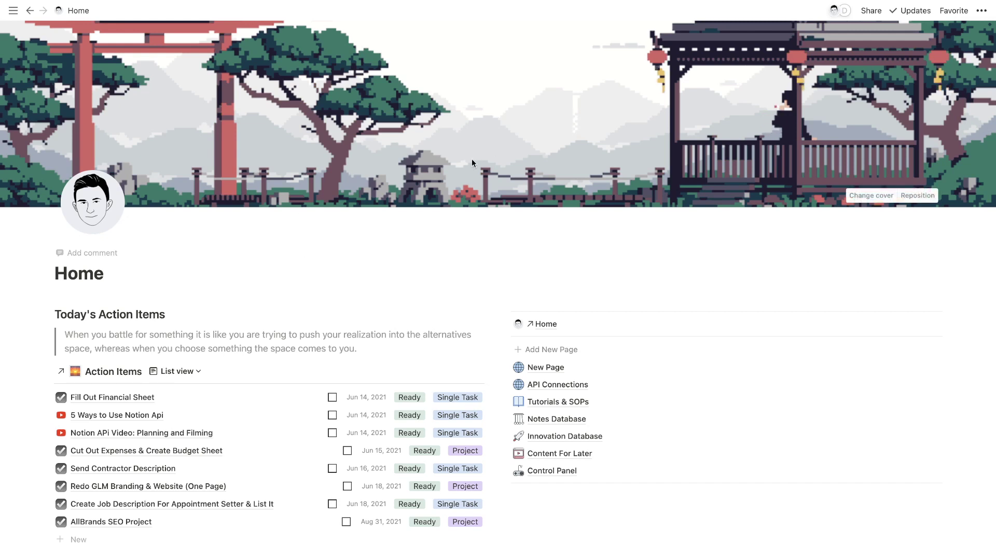
- Try Mono and Default on the Home page, settle on Serif, then go to Tutorials & SOPs
click(981, 11)
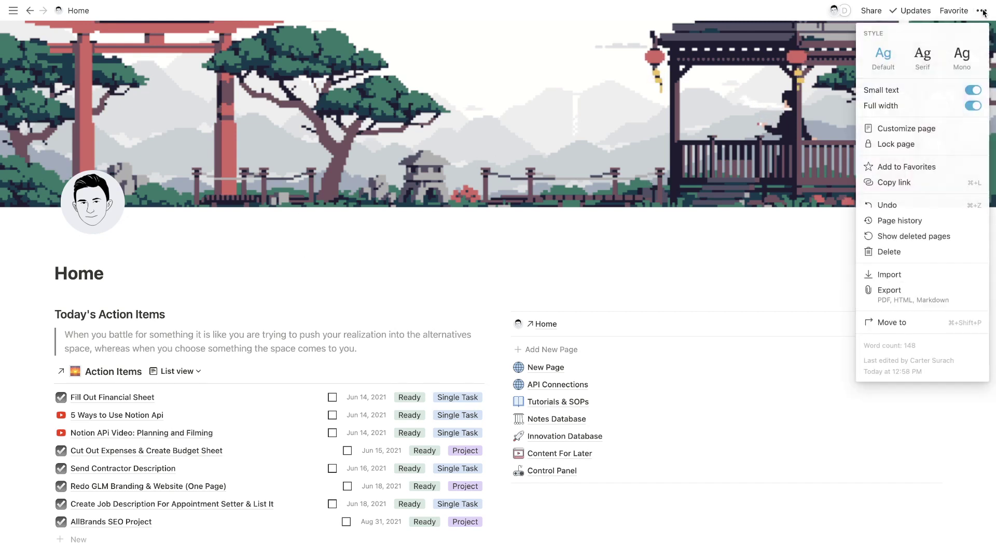
click(923, 56)
click(961, 57)
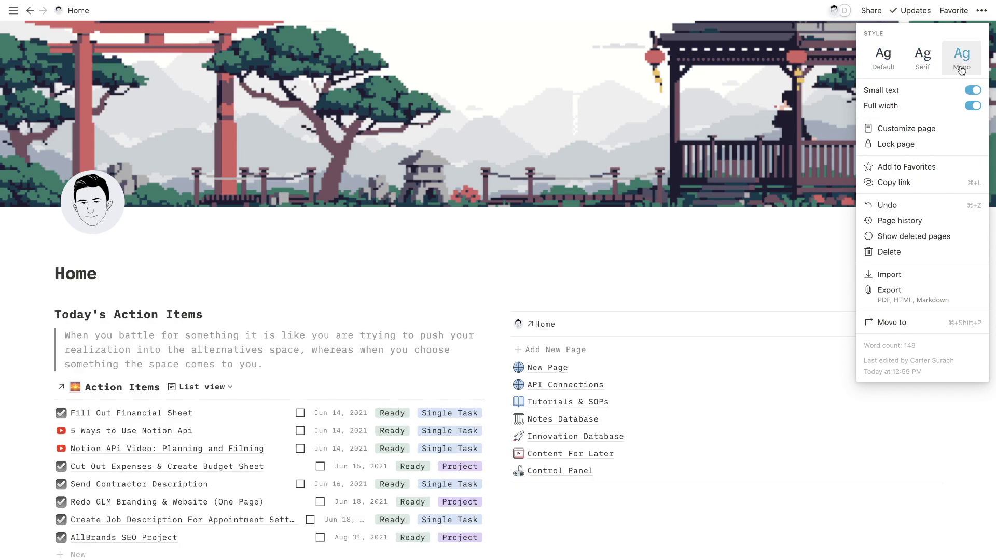
click(889, 69)
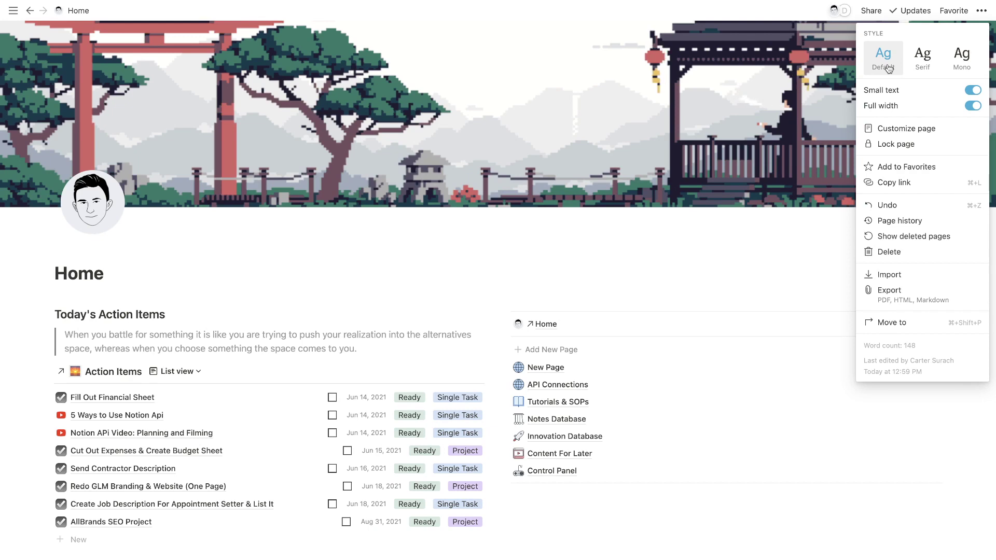
click(962, 57)
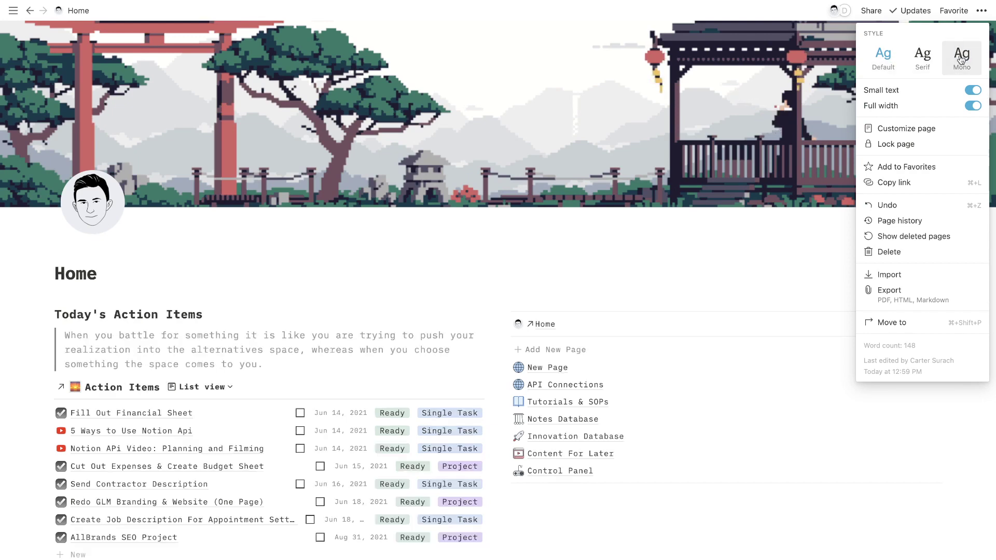
click(923, 56)
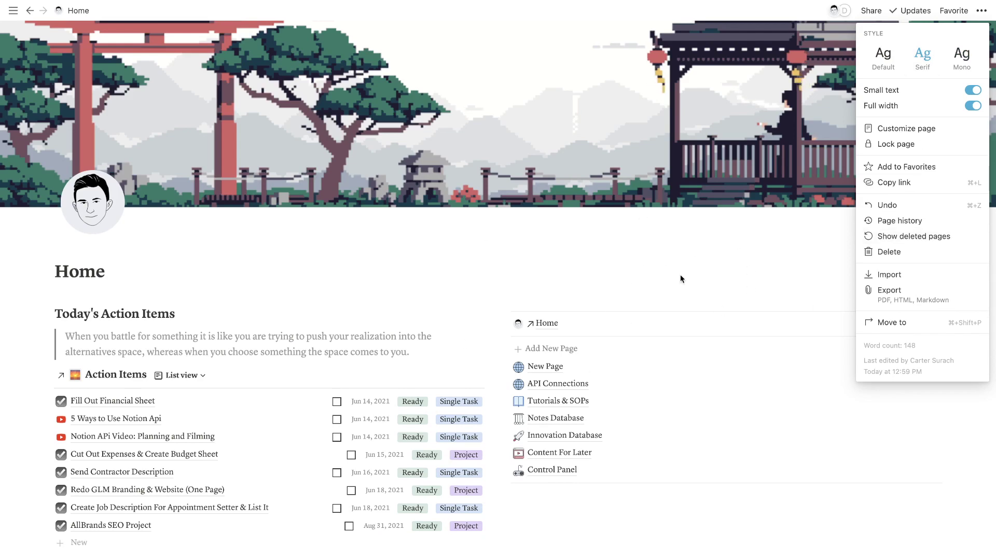
click(653, 384)
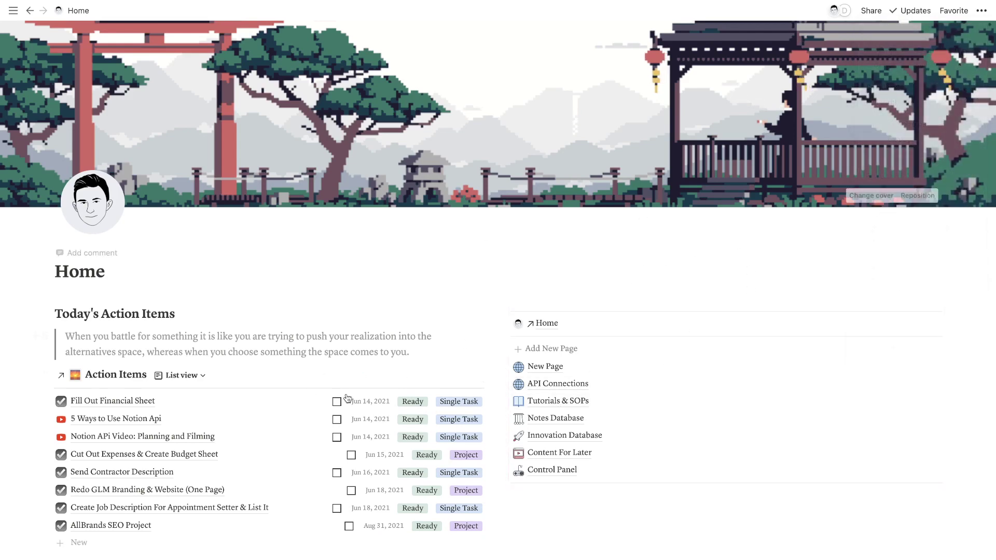
click(550, 402)
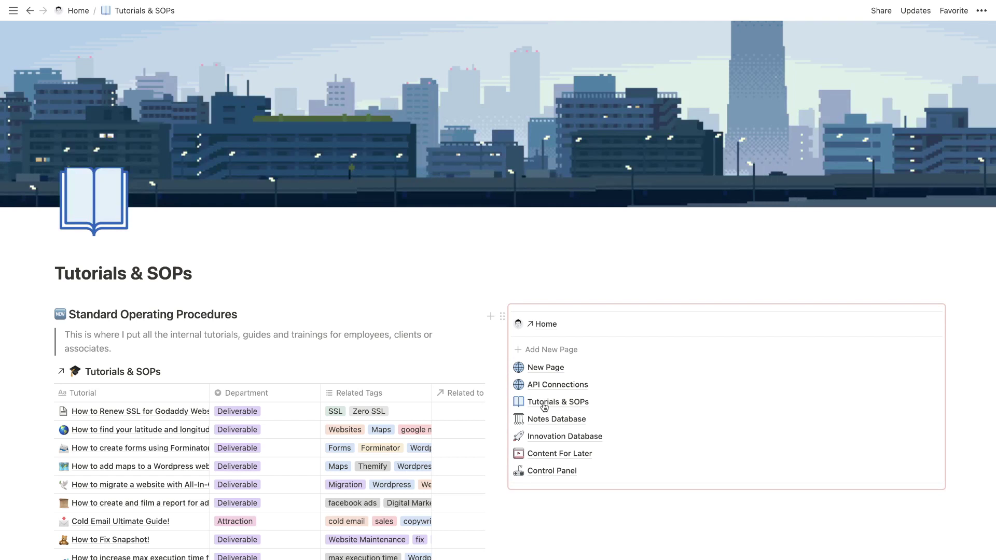
- Return Tutorials & SOPs and then the Home page to the Default font
click(980, 11)
click(926, 63)
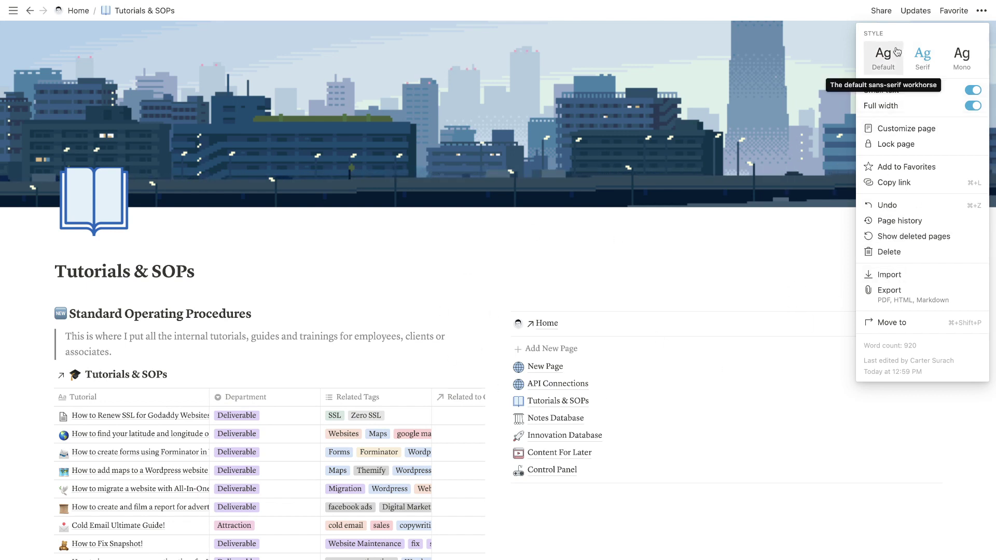
click(883, 57)
click(554, 318)
click(547, 324)
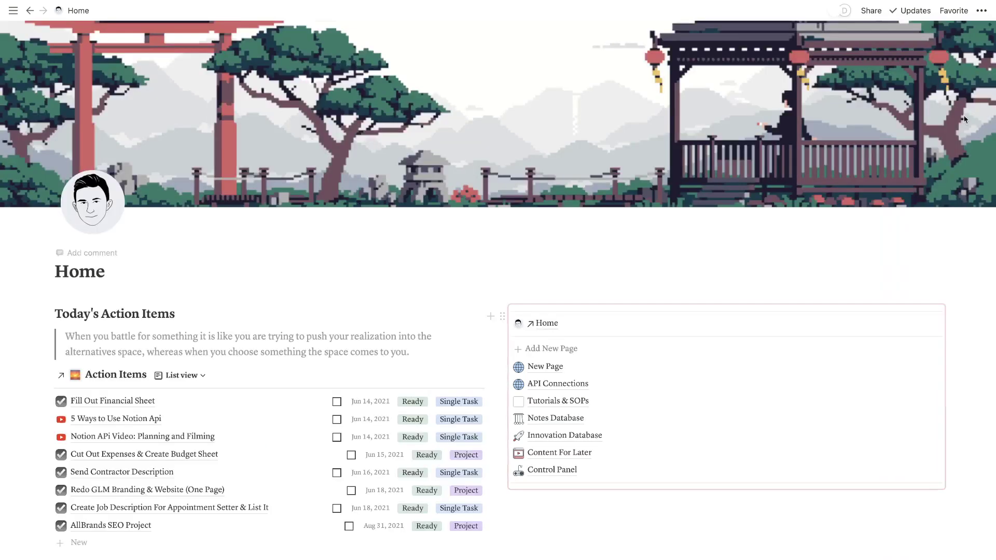
click(981, 11)
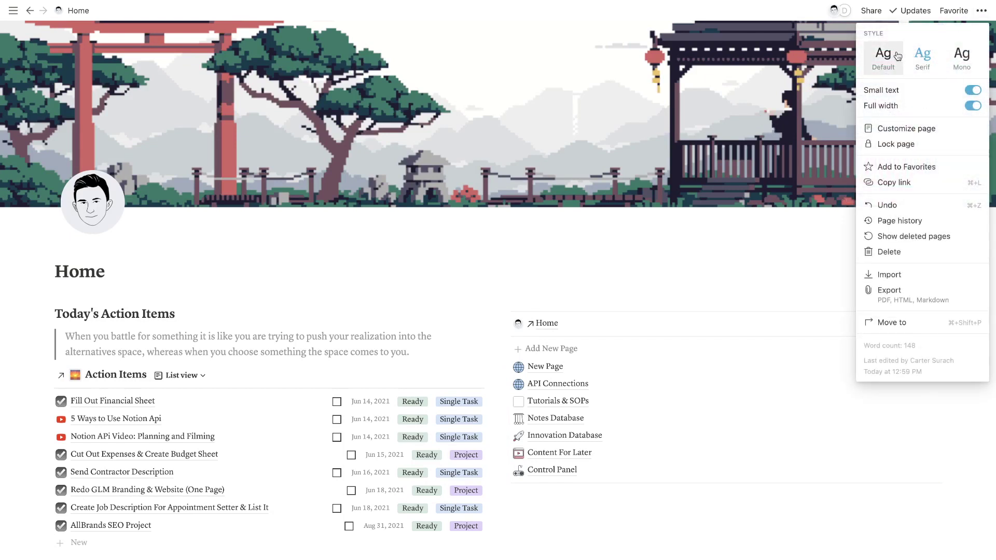
click(883, 57)
click(512, 216)
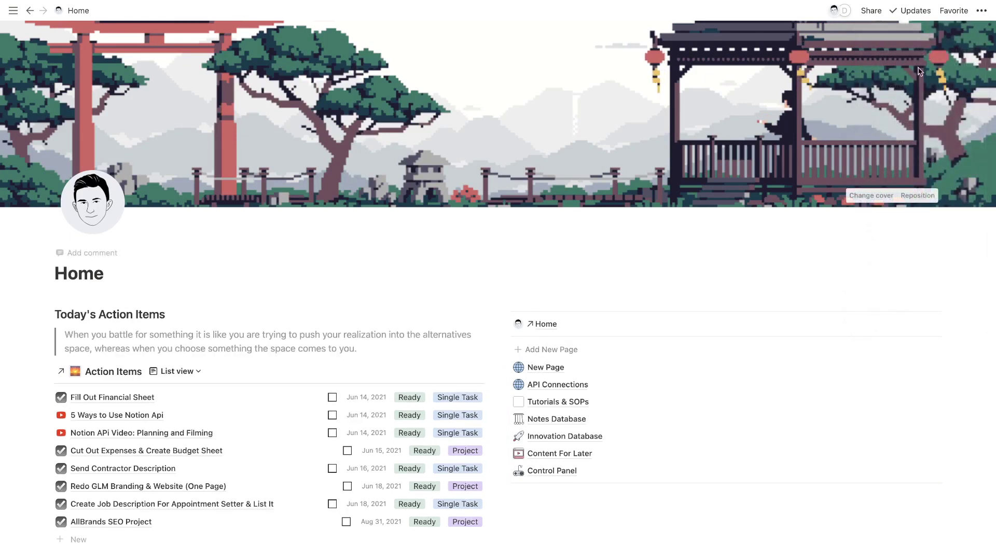
- Toggle Small text off and on twice on the Home page, leaving it on
click(980, 11)
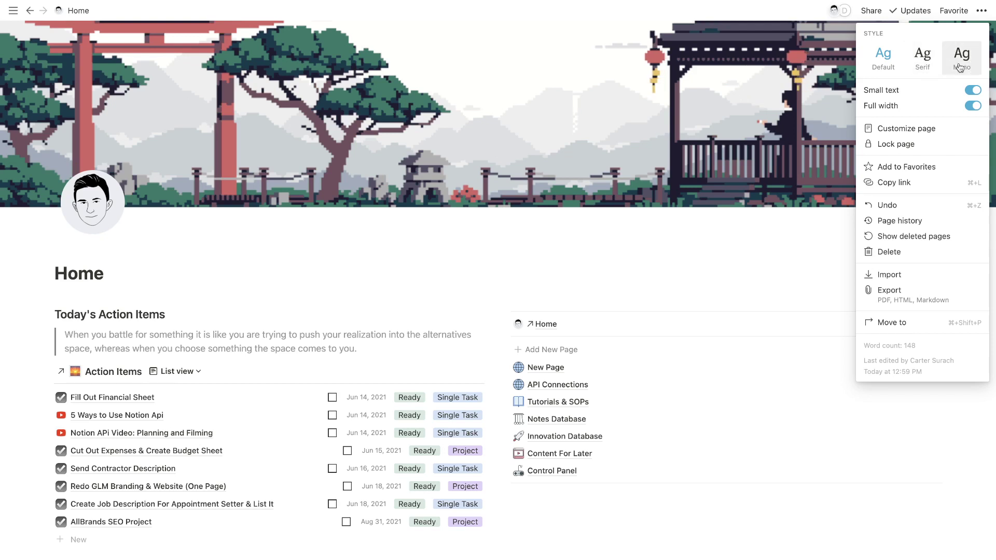
click(973, 92)
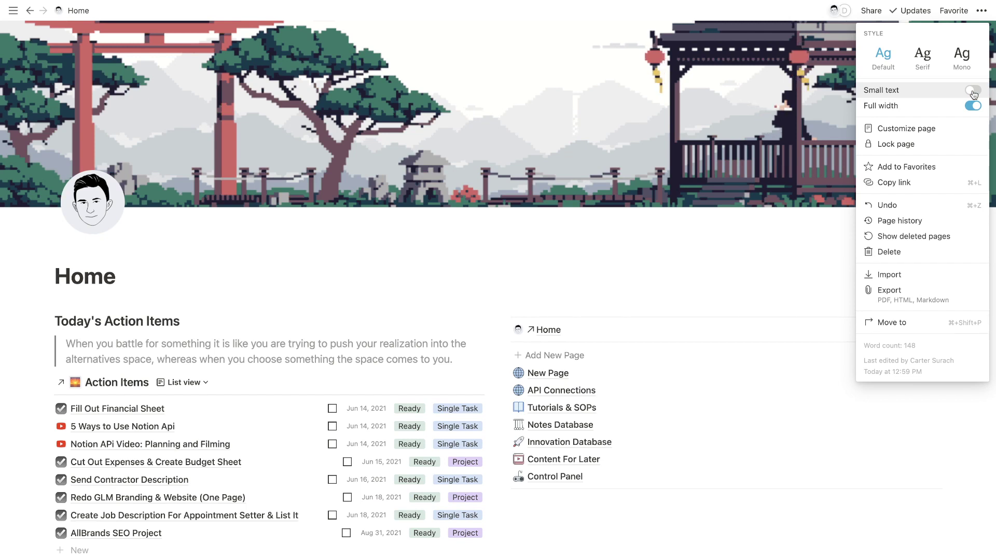
click(973, 92)
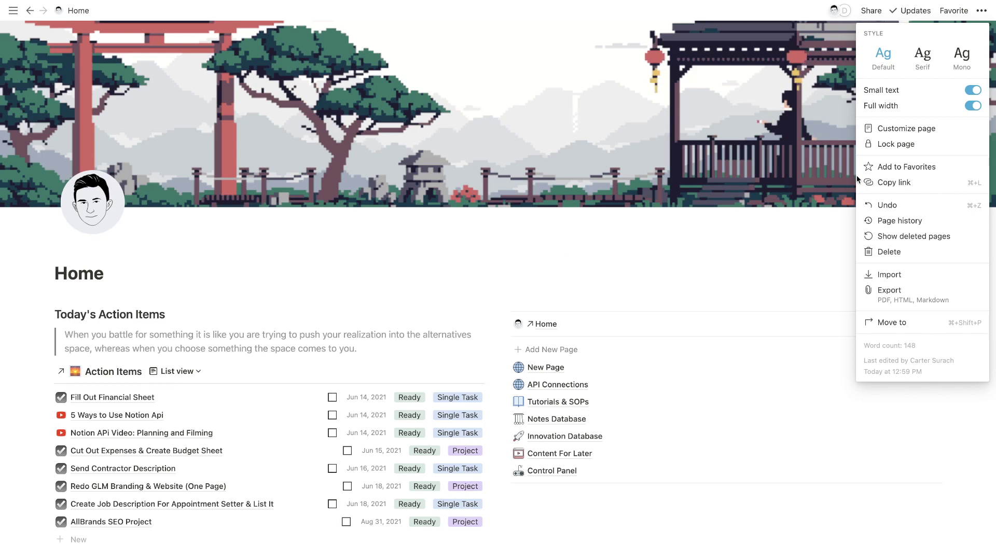
click(973, 91)
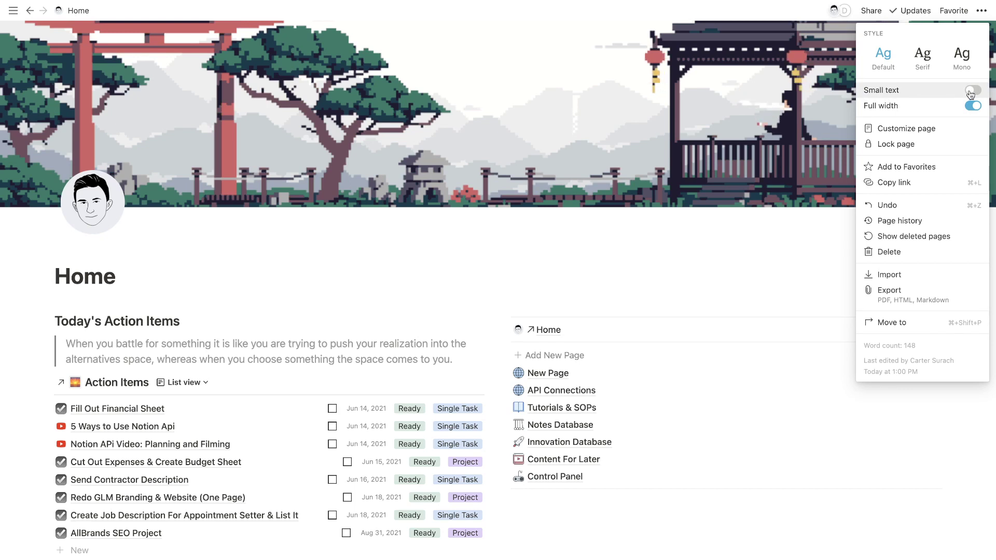
click(972, 91)
click(581, 248)
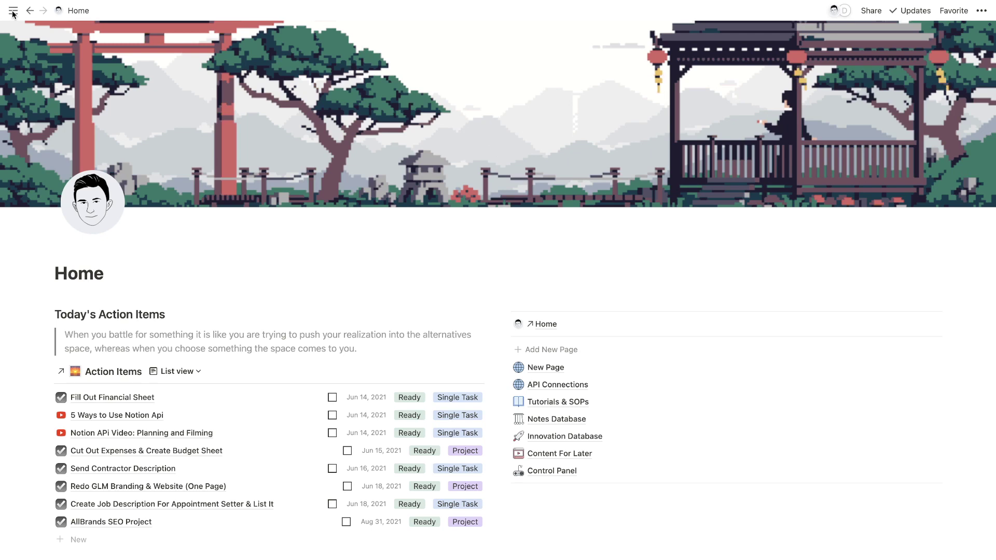
- In Settings Appearance, try the Dark theme, then set it to follow the system
click(14, 11)
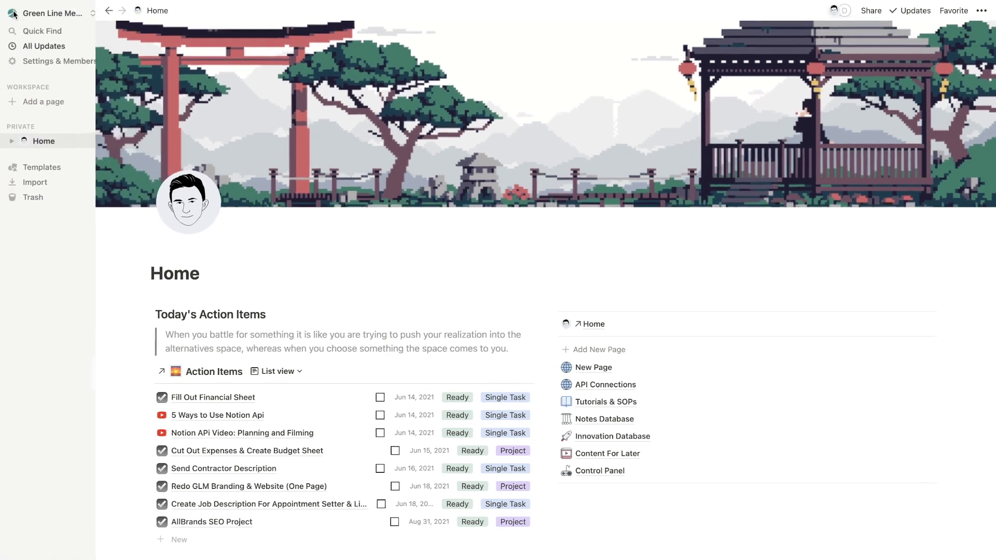
click(52, 59)
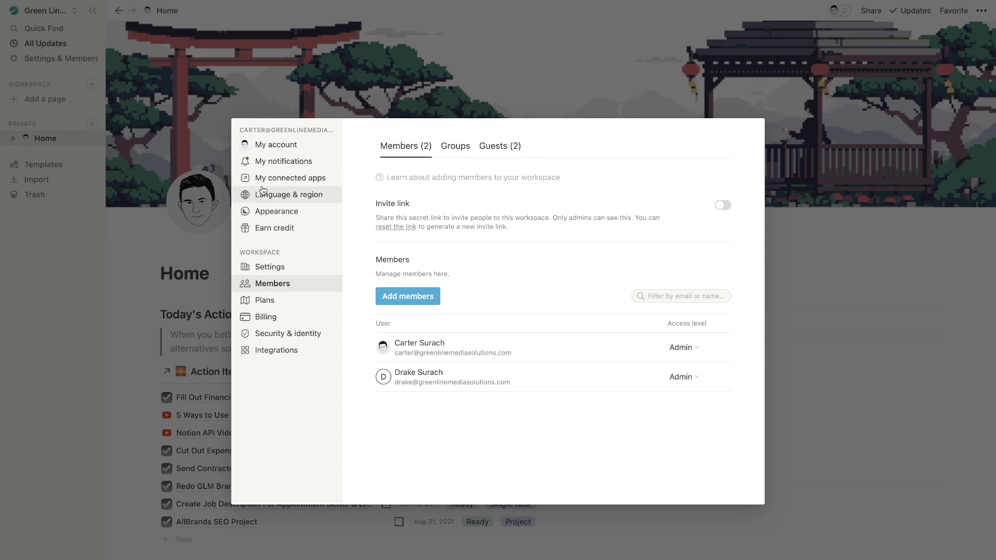
click(256, 213)
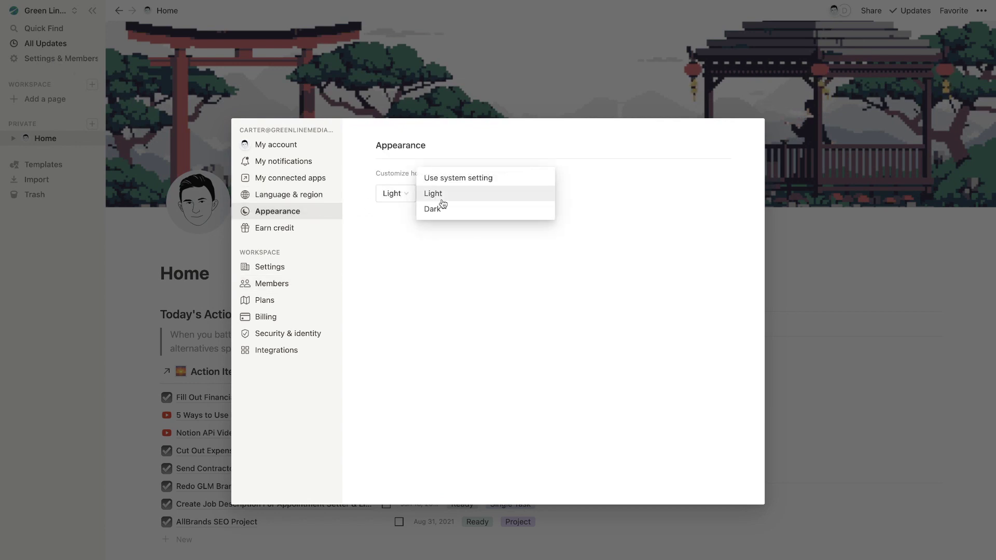
click(445, 210)
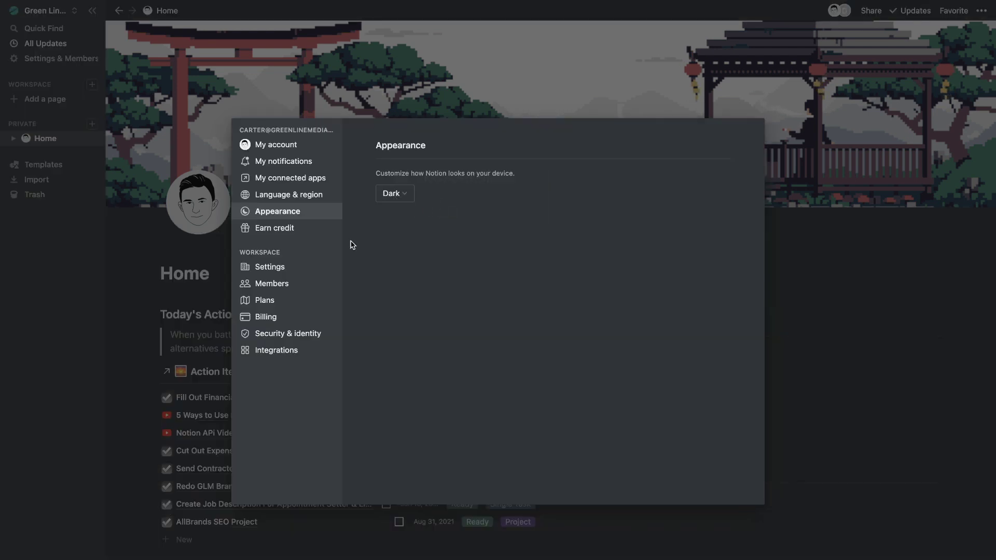
click(407, 198)
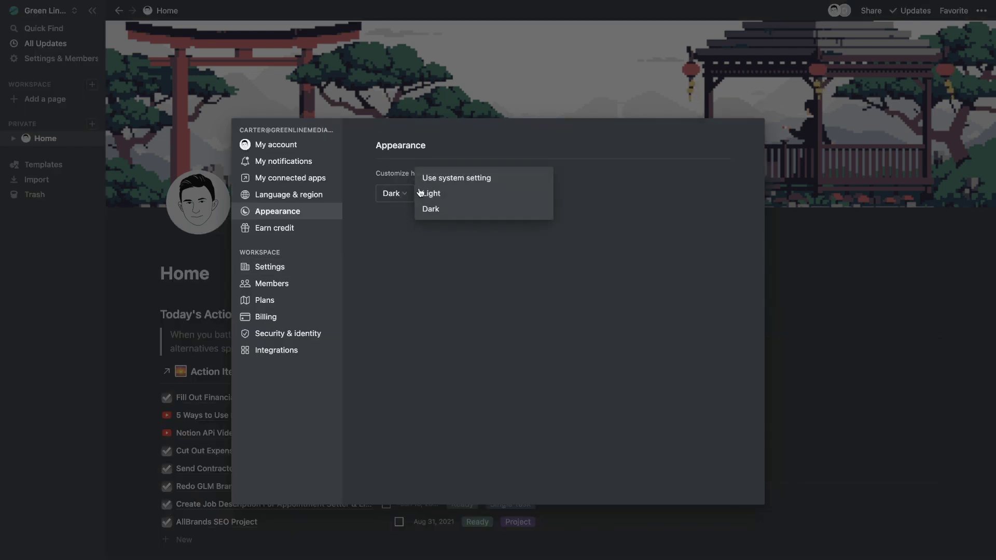
click(440, 179)
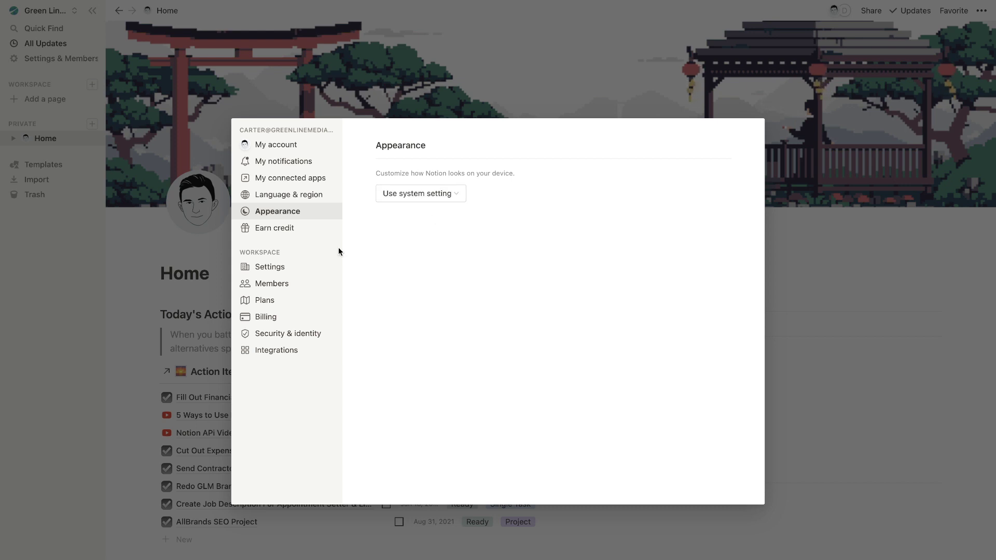
- Switch the theme to Dark, then to Light, and close Settings
click(447, 193)
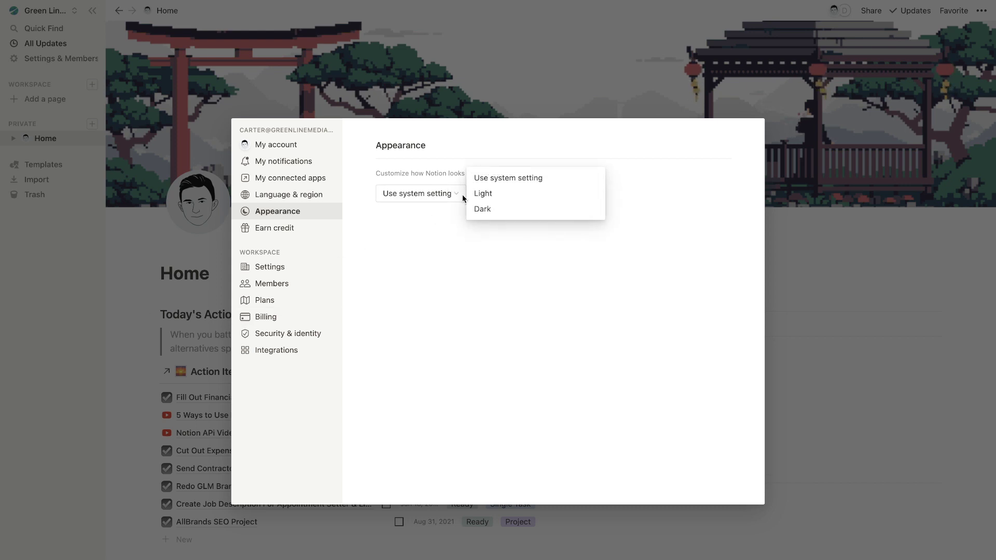
click(498, 210)
click(401, 195)
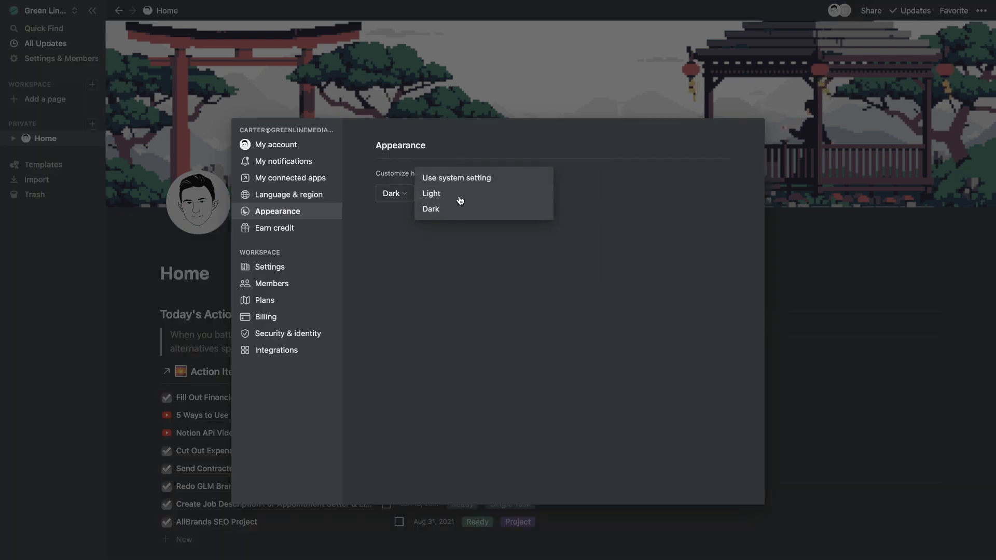
click(457, 194)
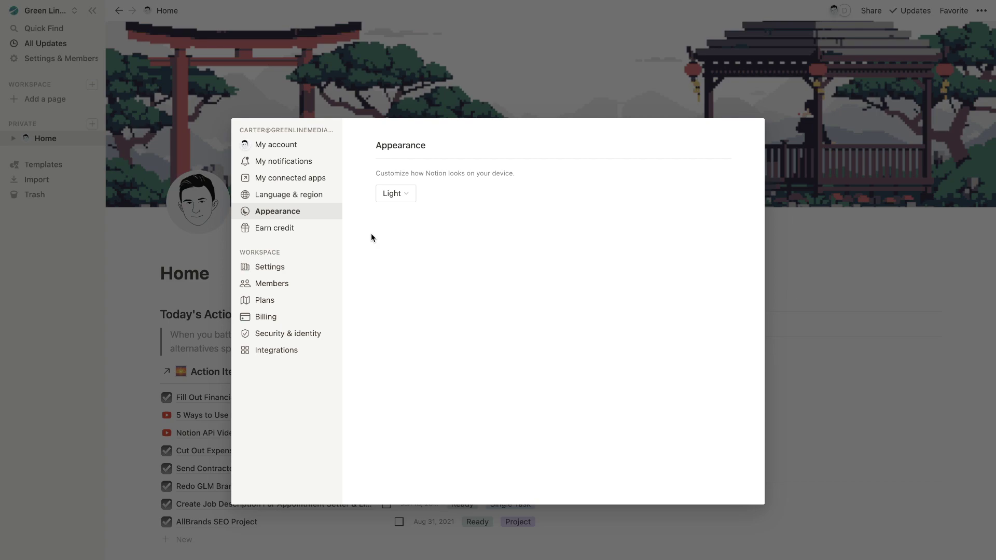
click(162, 314)
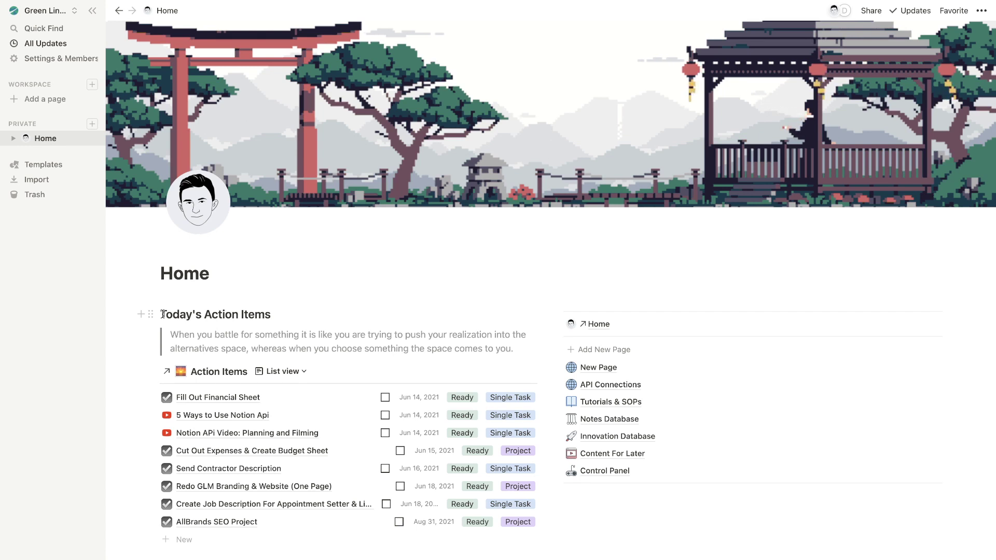
- Select and deselect the heading and quote blocks, then open the Tutorials & SOPs page
drag(162, 314, 297, 343)
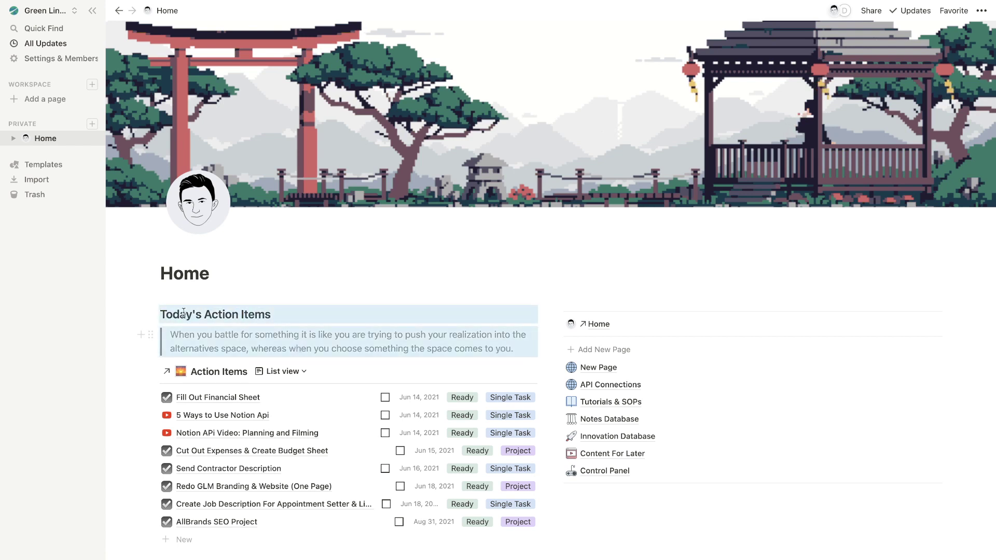
click(301, 286)
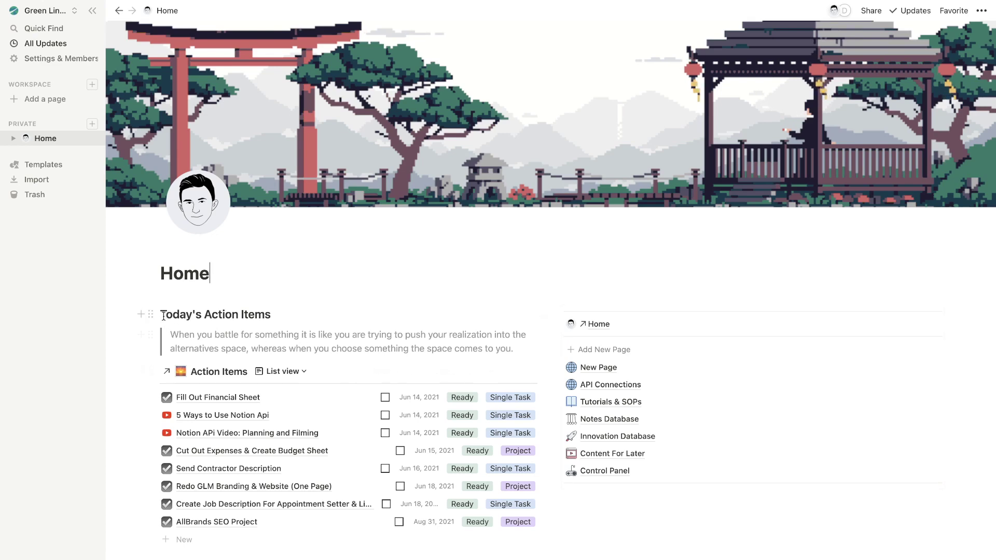
drag(164, 316, 271, 315)
click(253, 334)
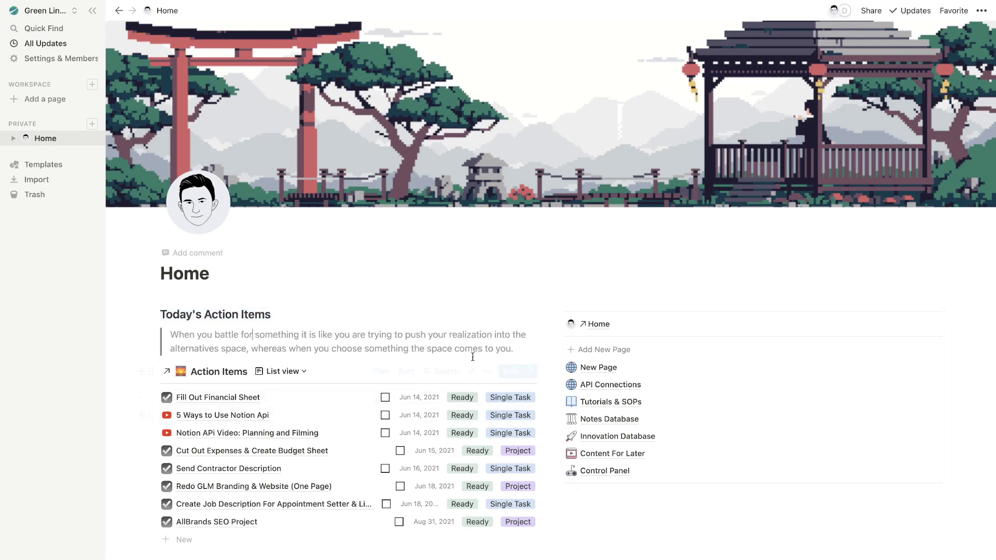
click(596, 400)
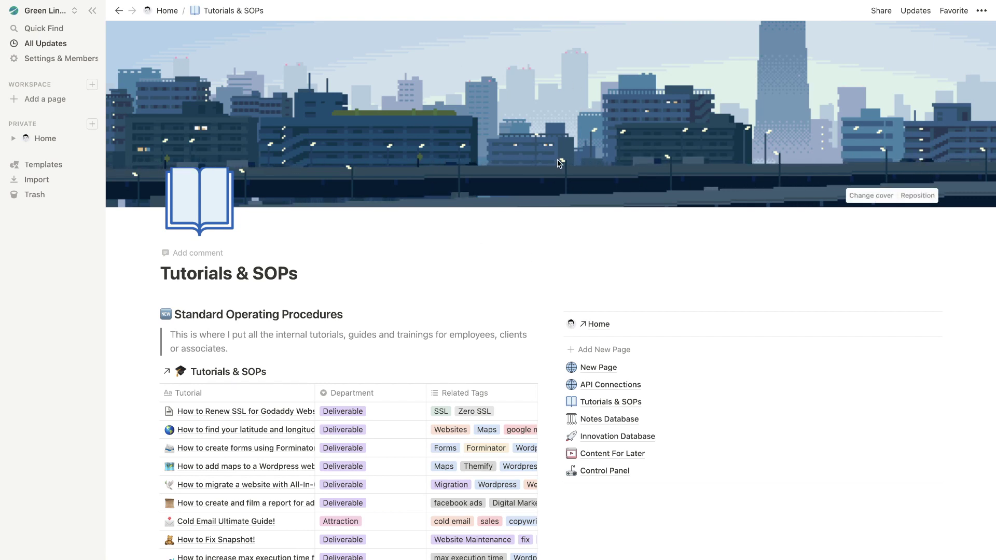
- View Notes Database, Innovation Database and Tutorials & SOPs, then return Home
click(591, 419)
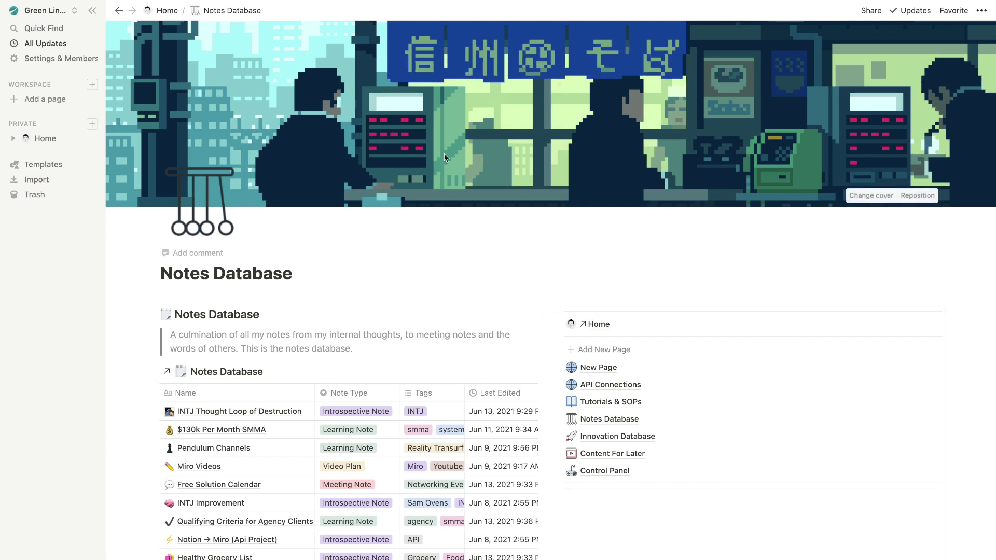
click(590, 435)
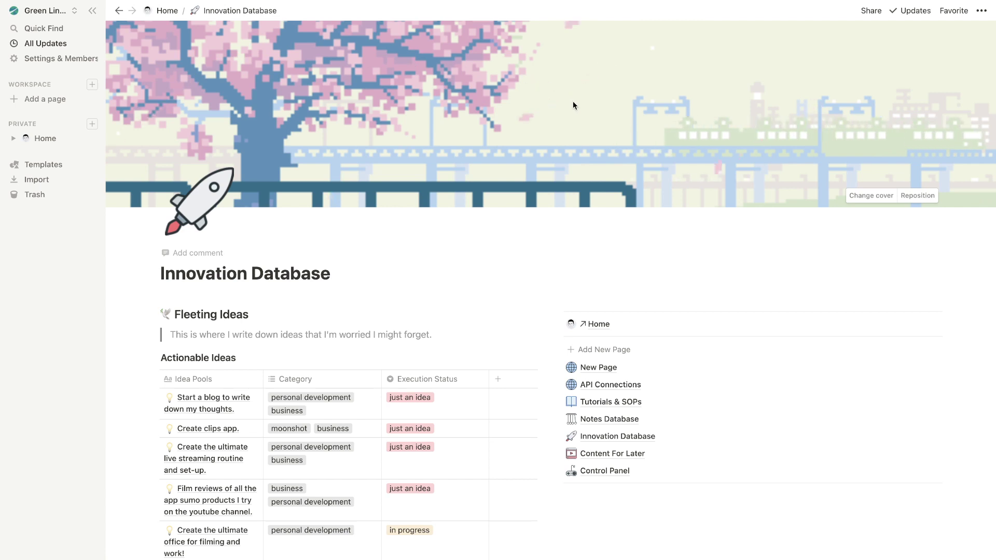
click(595, 402)
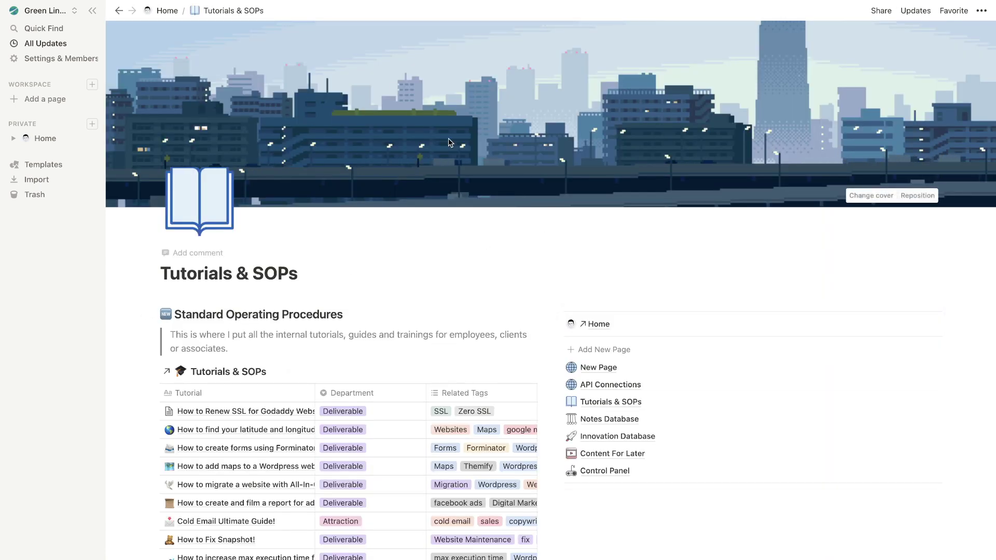
click(598, 324)
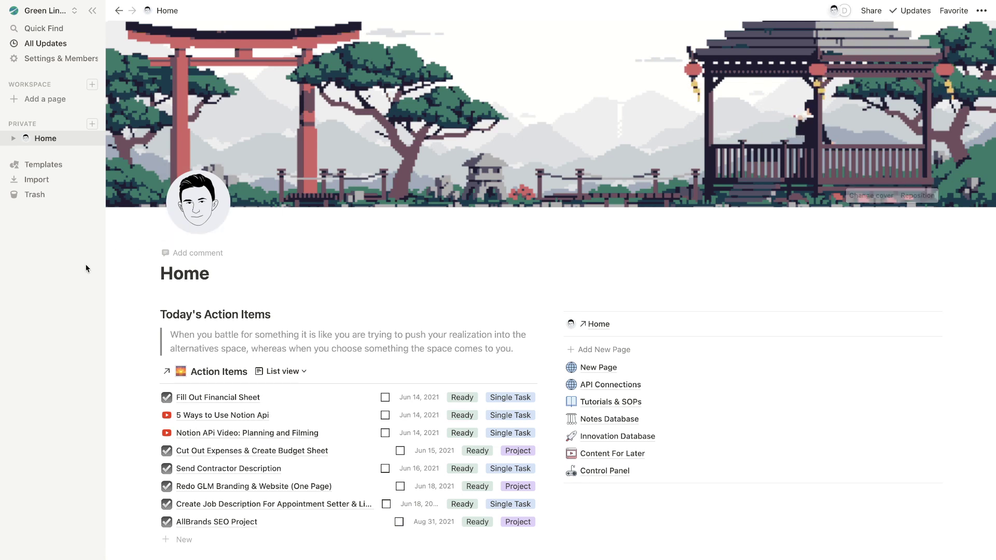
- Make the Today's Action Items heading text orange
drag(159, 315, 276, 317)
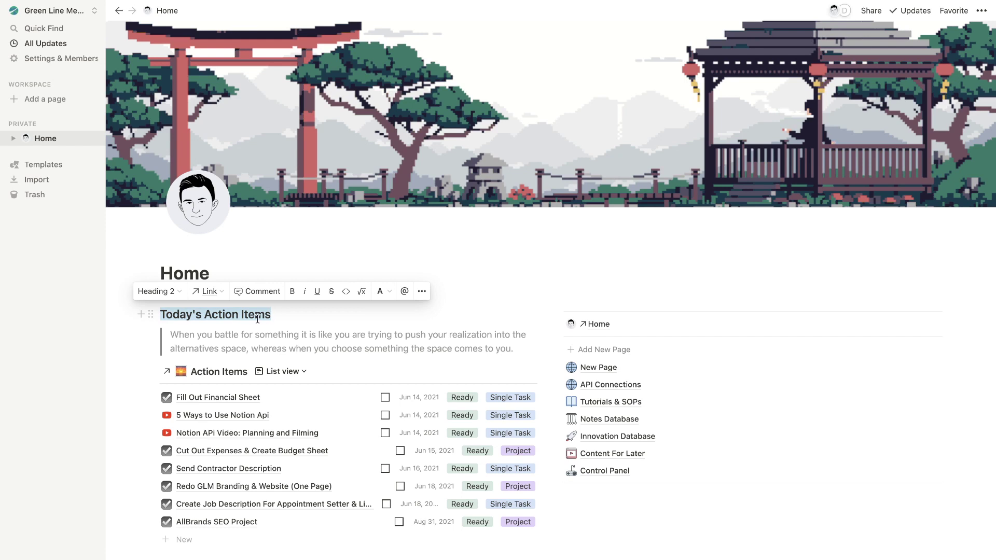
click(380, 291)
click(364, 336)
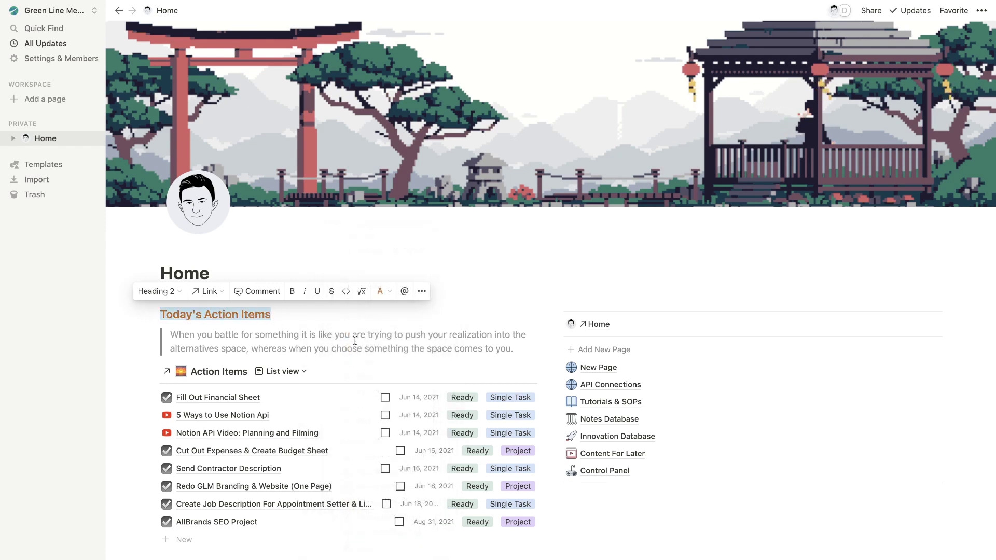
- Color the quote yellow, both its text and the whole block via its Color menu
drag(171, 335, 515, 349)
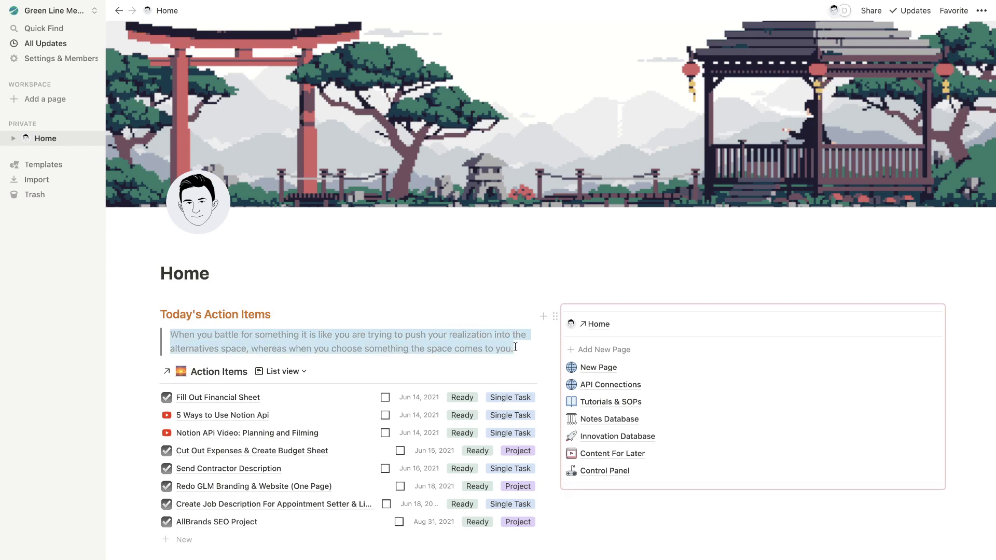
click(384, 313)
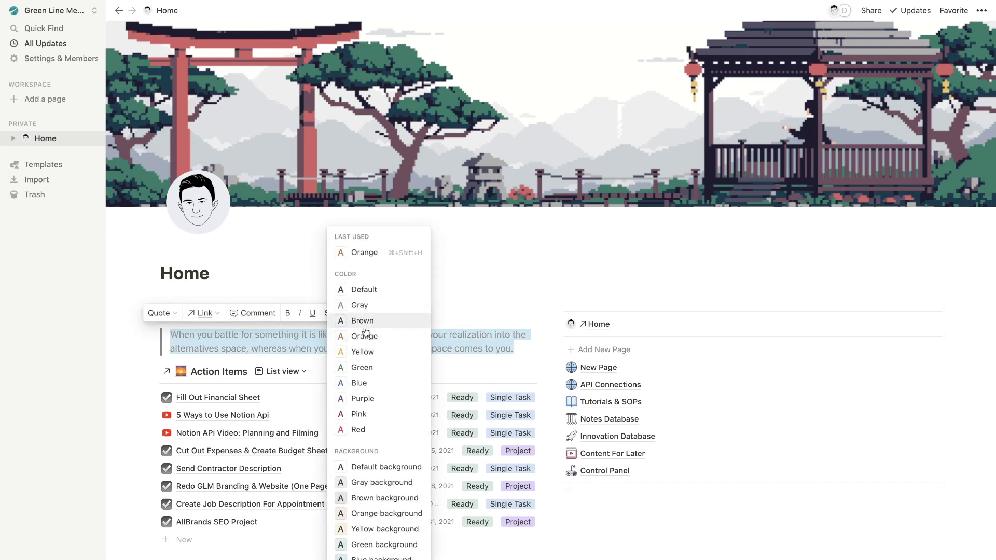
click(362, 352)
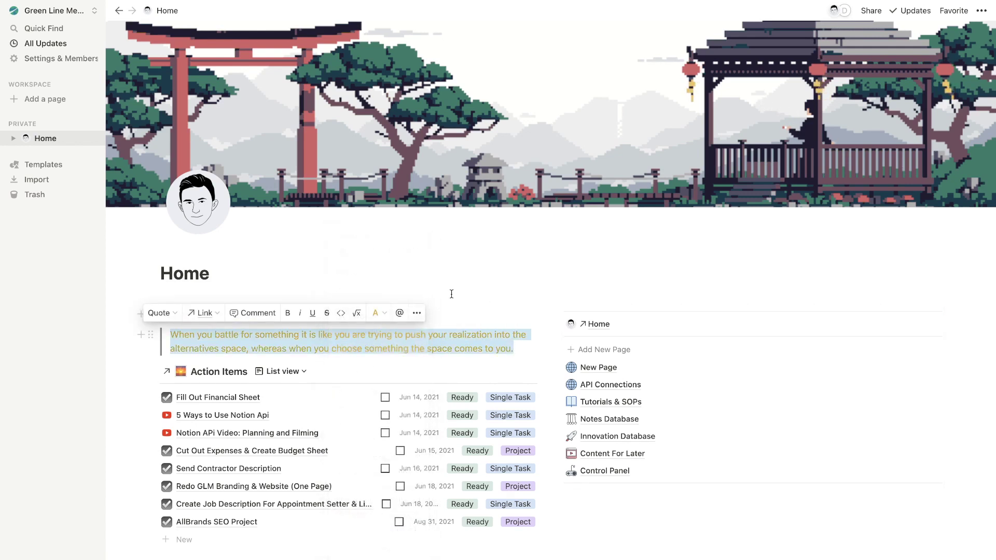
click(151, 336)
mouse_move(91, 401)
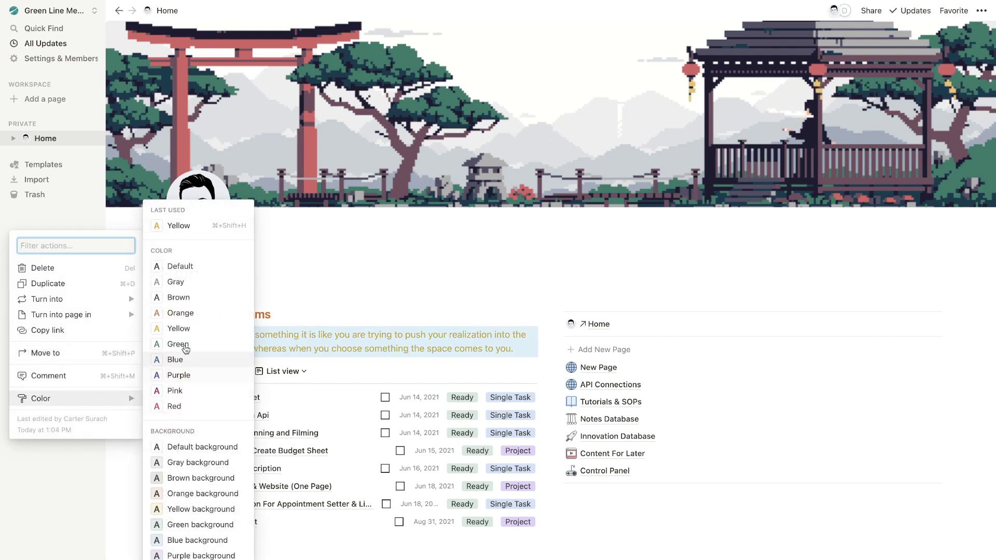
click(178, 329)
drag(181, 334, 518, 349)
click(422, 245)
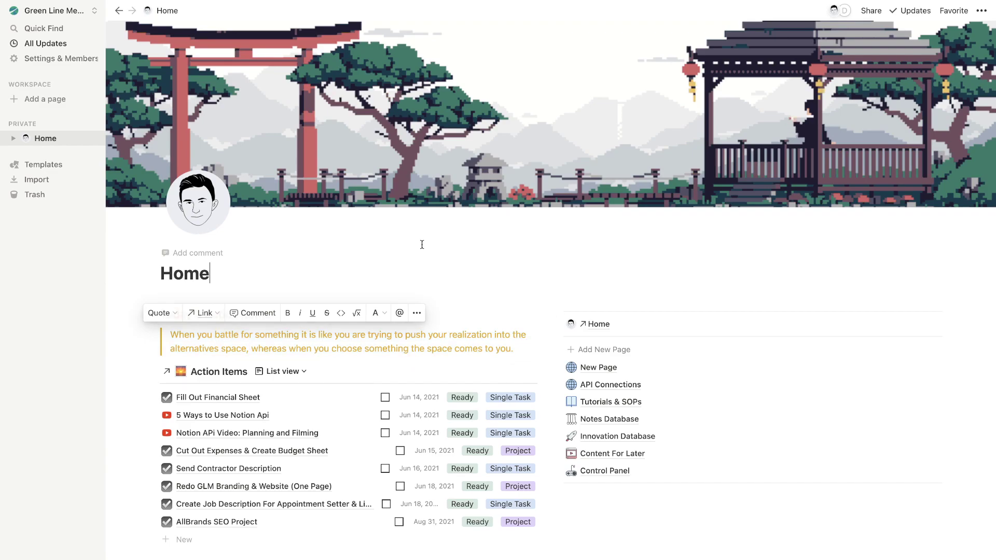
- Set the workspace appearance to Dark in Settings and close the modal
click(61, 58)
click(278, 211)
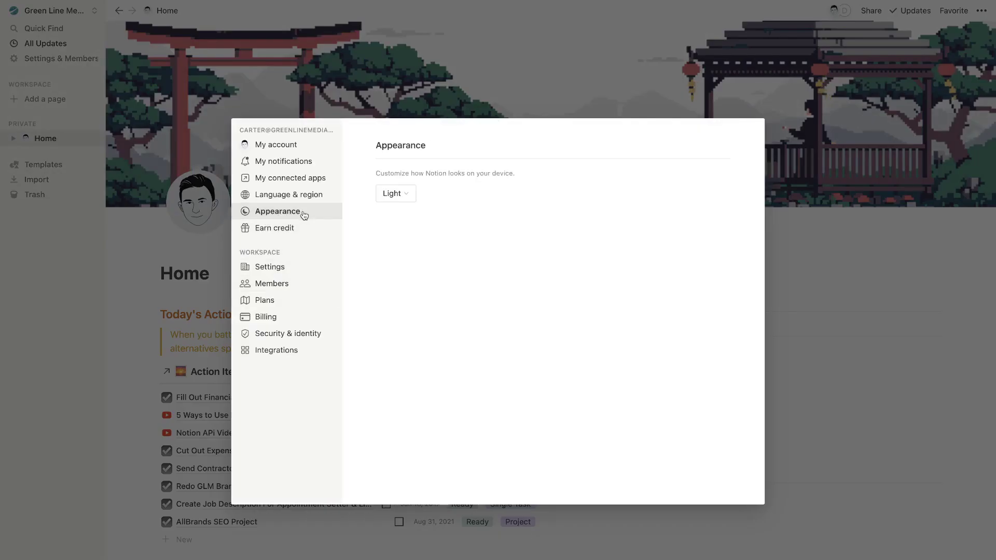
click(395, 190)
click(417, 209)
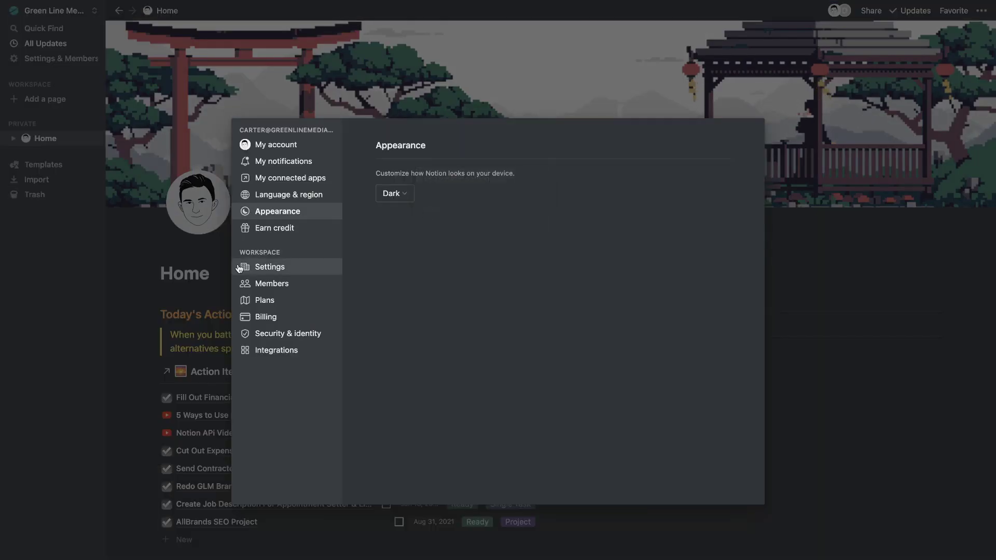
click(210, 265)
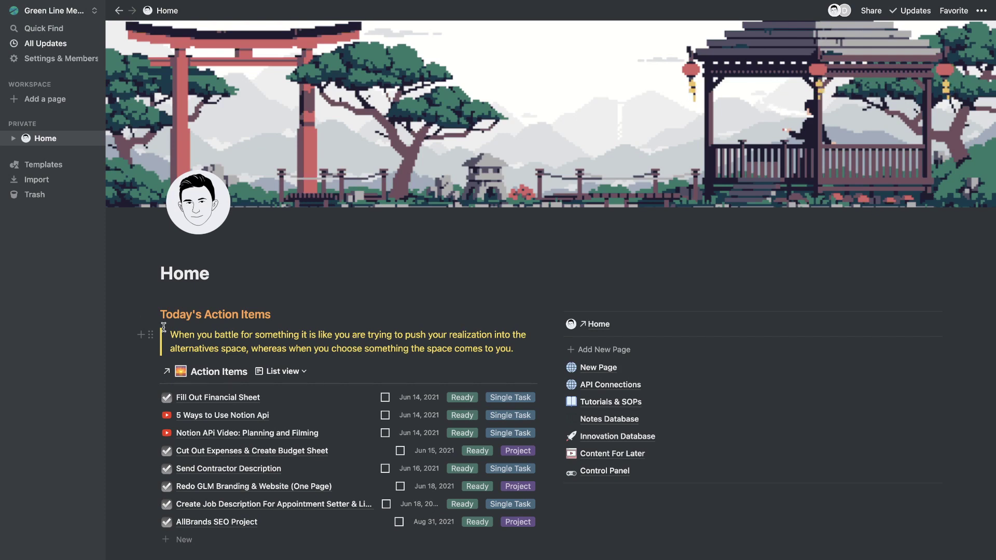
- Select and clear the heading and quote blocks repeatedly to show them in dark mode
drag(161, 314, 467, 351)
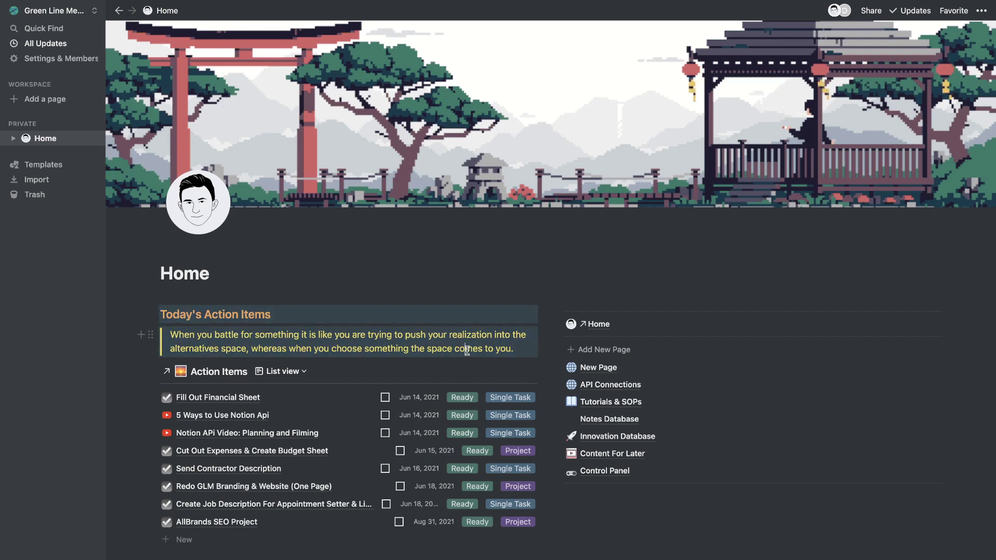
click(467, 351)
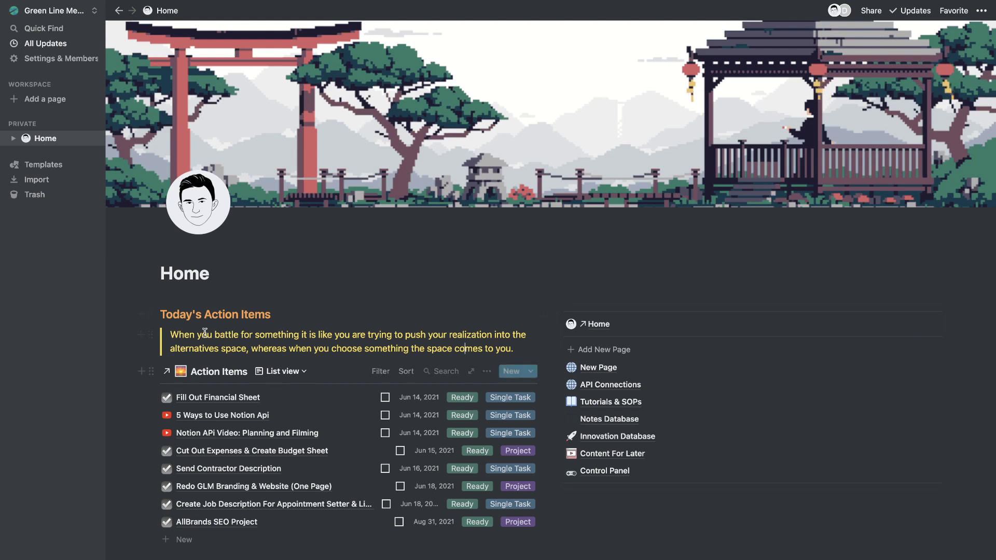
drag(163, 340, 259, 311)
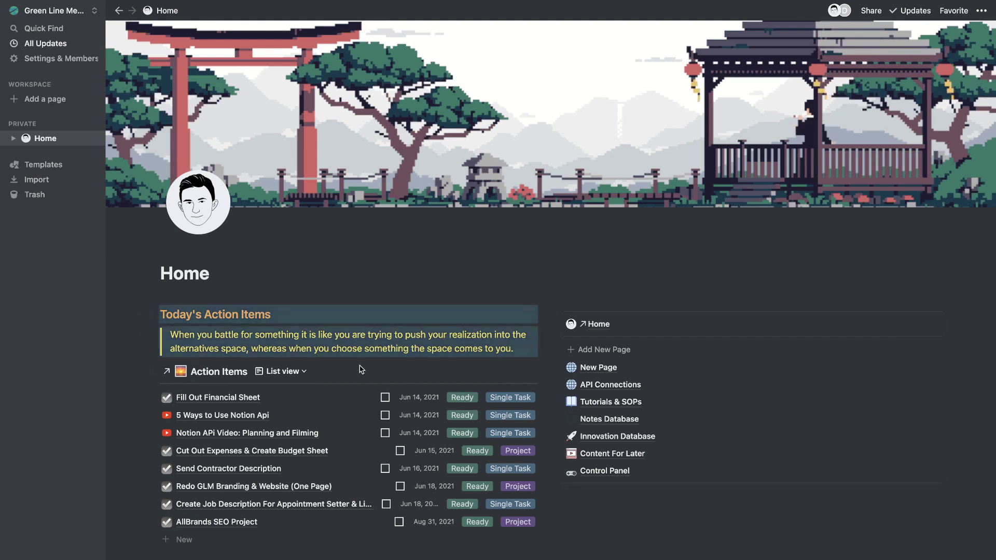
click(380, 348)
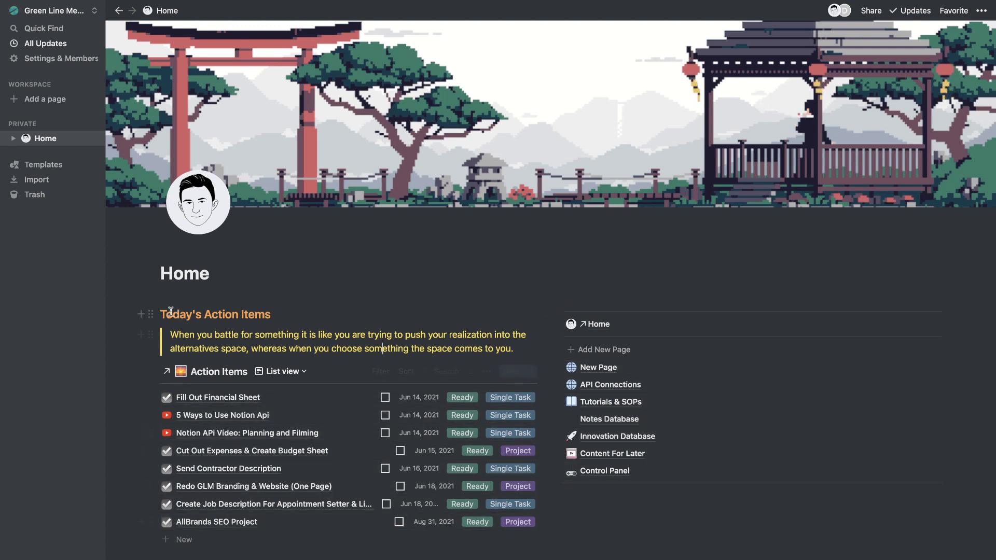
drag(155, 311, 509, 352)
click(509, 353)
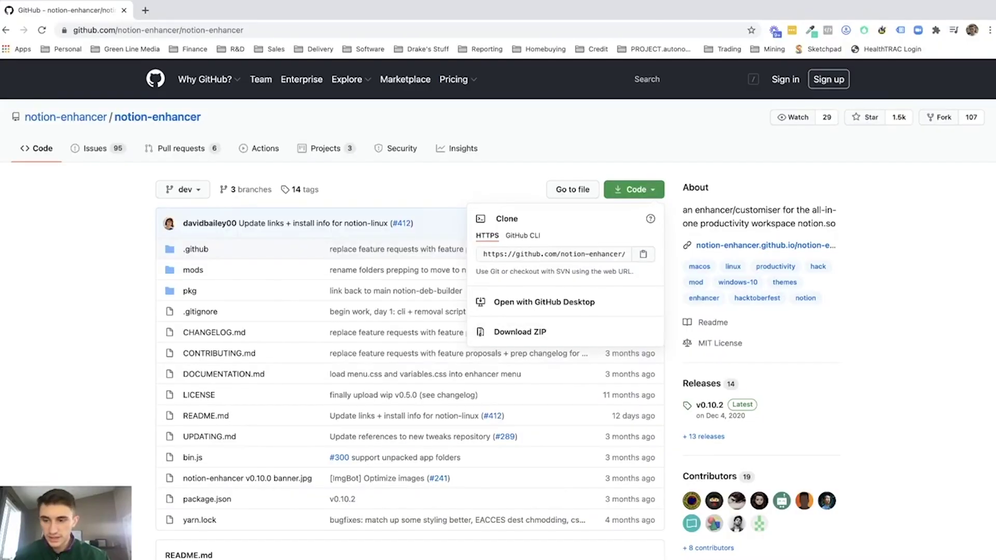
- Open a new Chrome tab and type the search 'node js mac installer'
scroll(410, 363, down, 8)
click(145, 10)
text(node js mac installer)
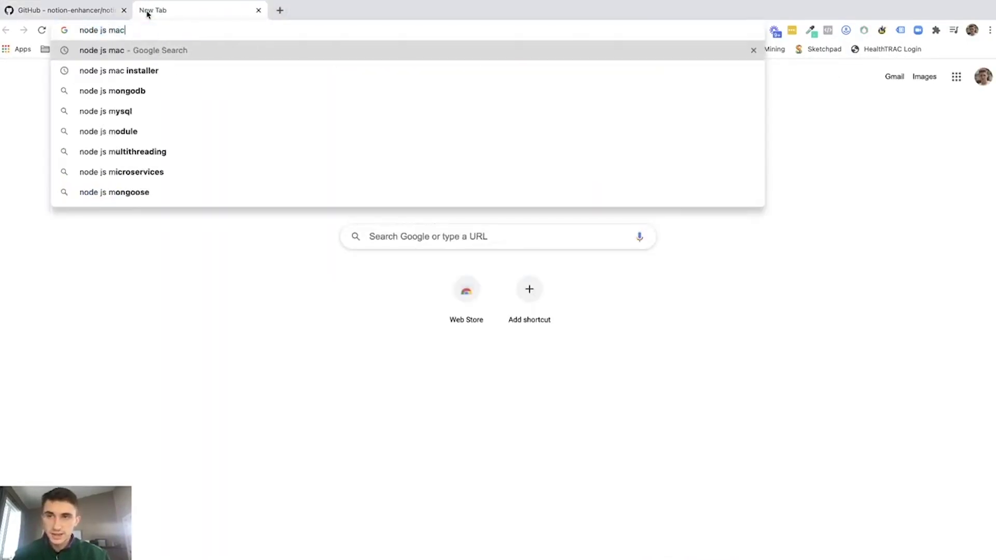